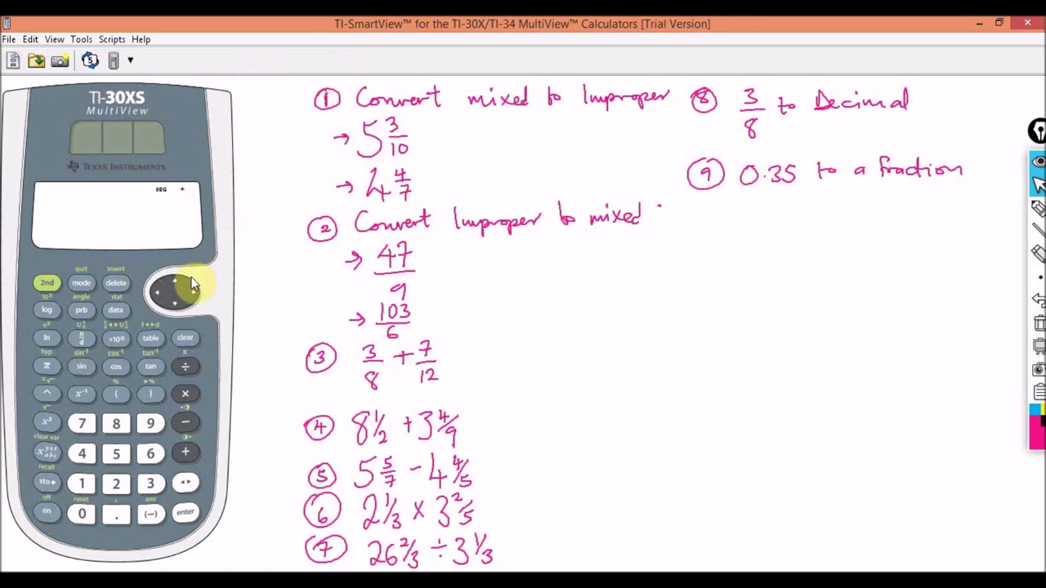
- Clear the display, key in 5 3/10 with the Un/d template and evaluate it to 53/10
click(194, 344)
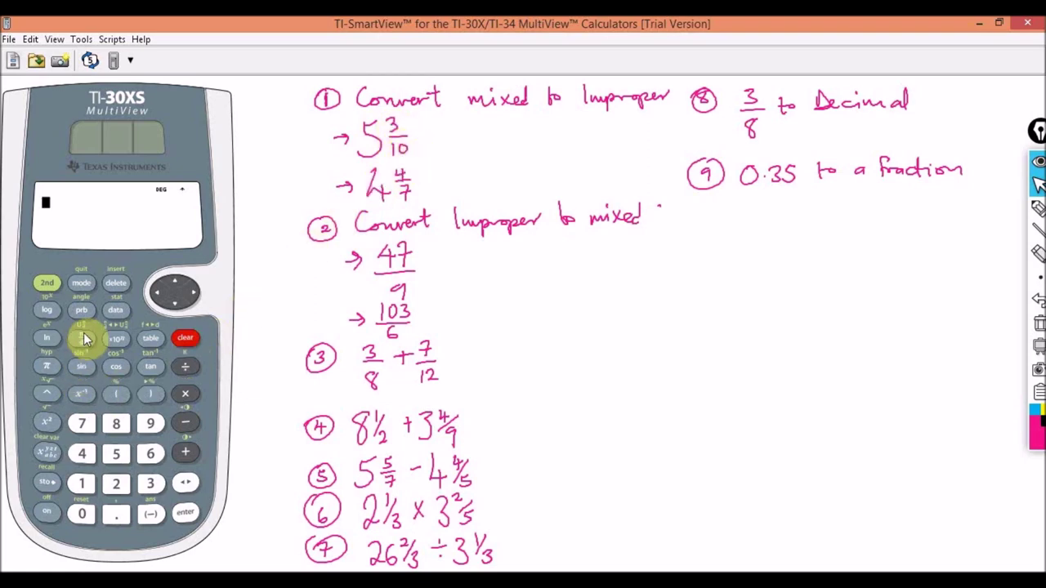
click(45, 283)
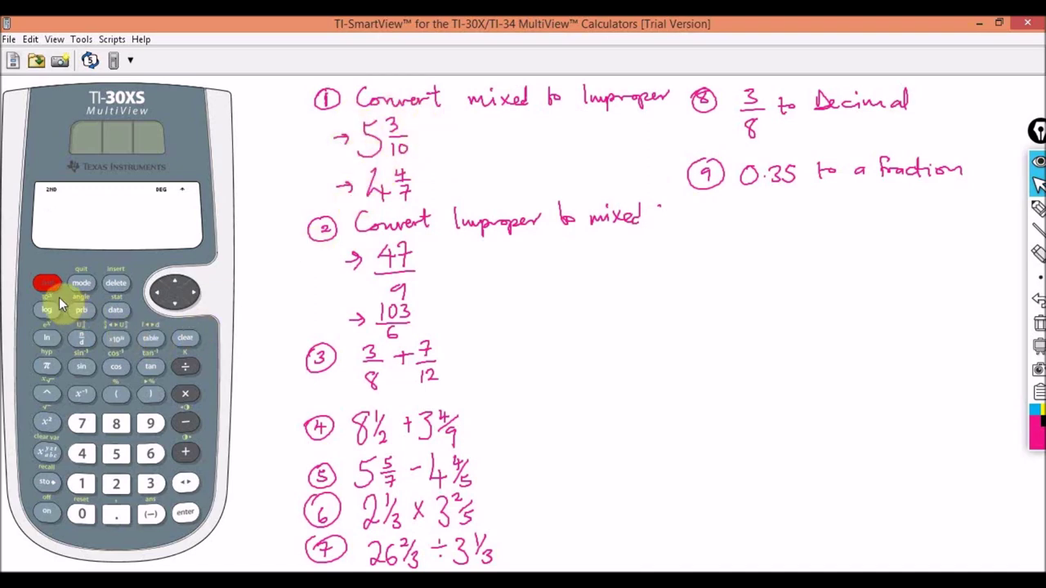
click(82, 338)
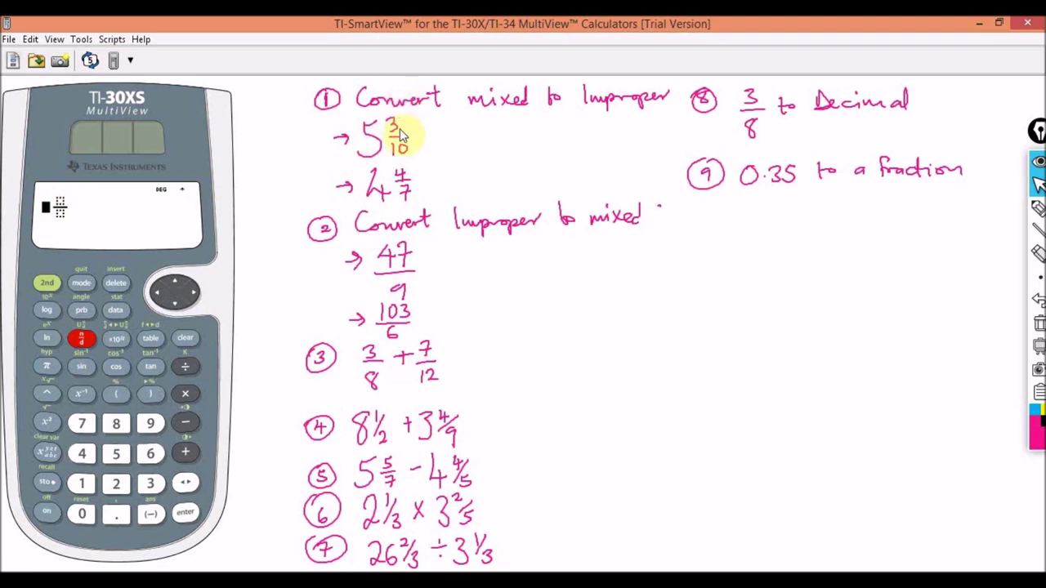
click(115, 455)
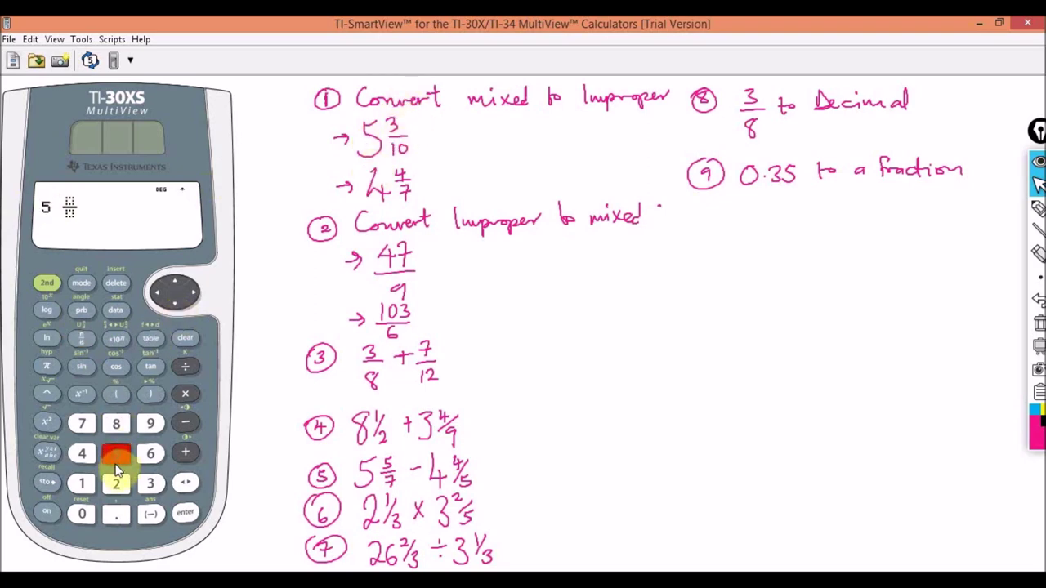
click(193, 295)
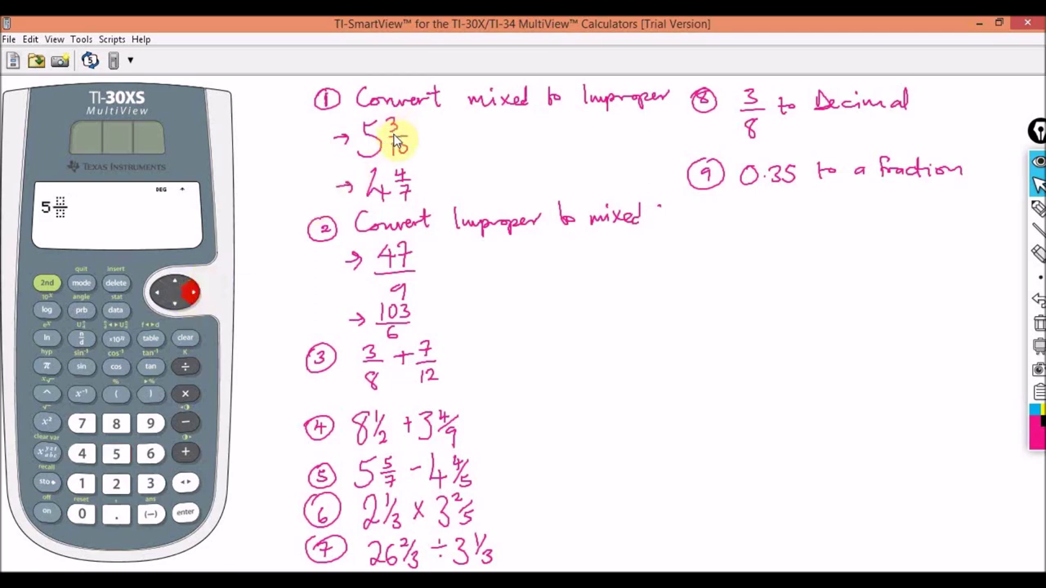
click(150, 483)
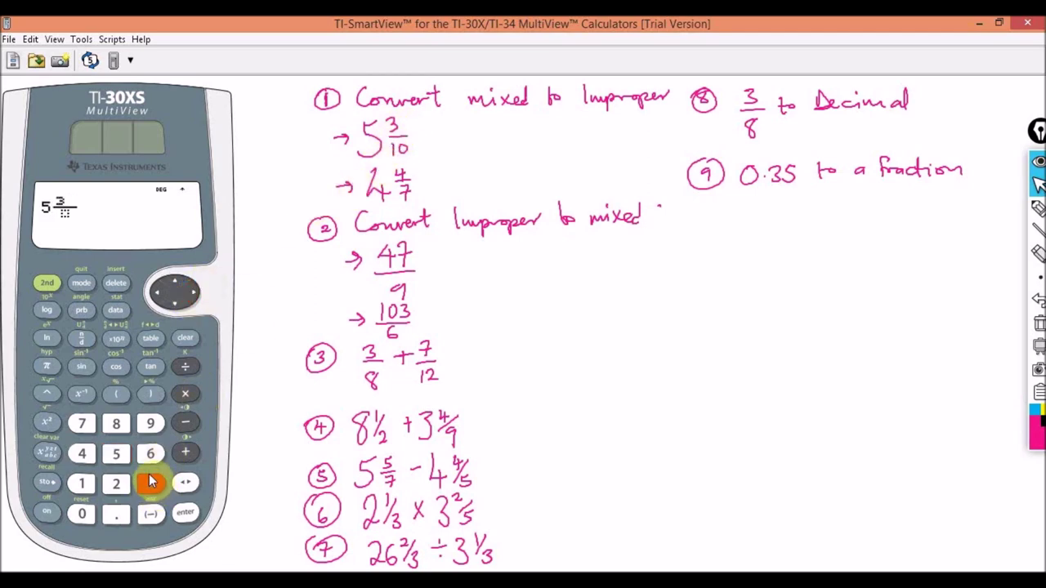
click(174, 301)
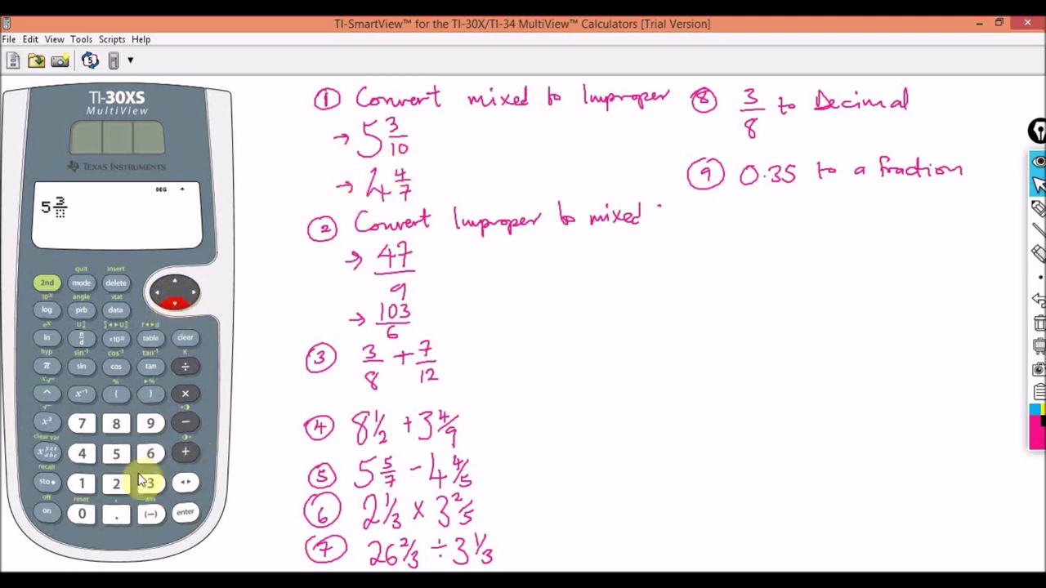
click(82, 486)
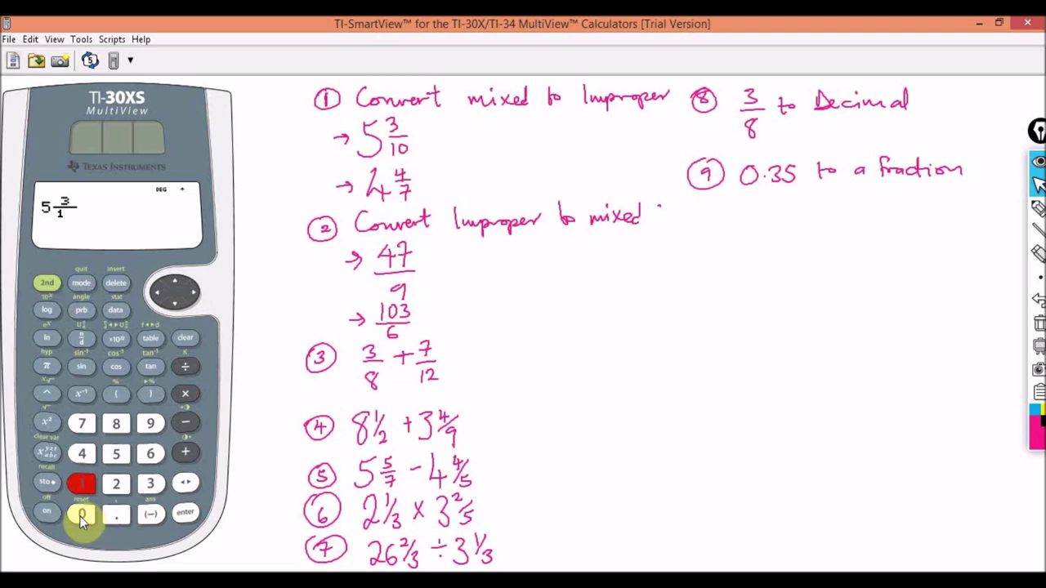
click(83, 515)
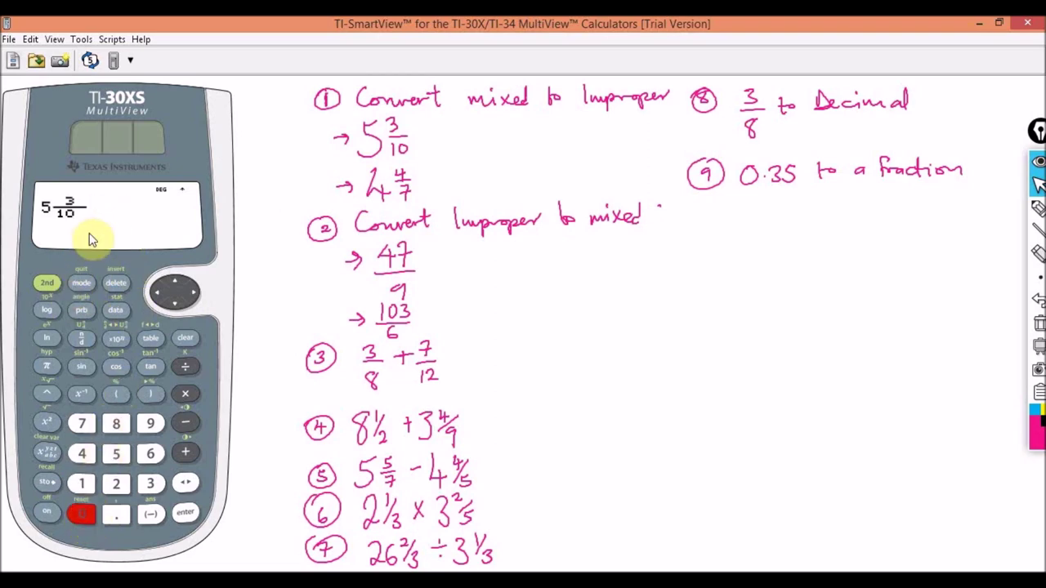
click(184, 514)
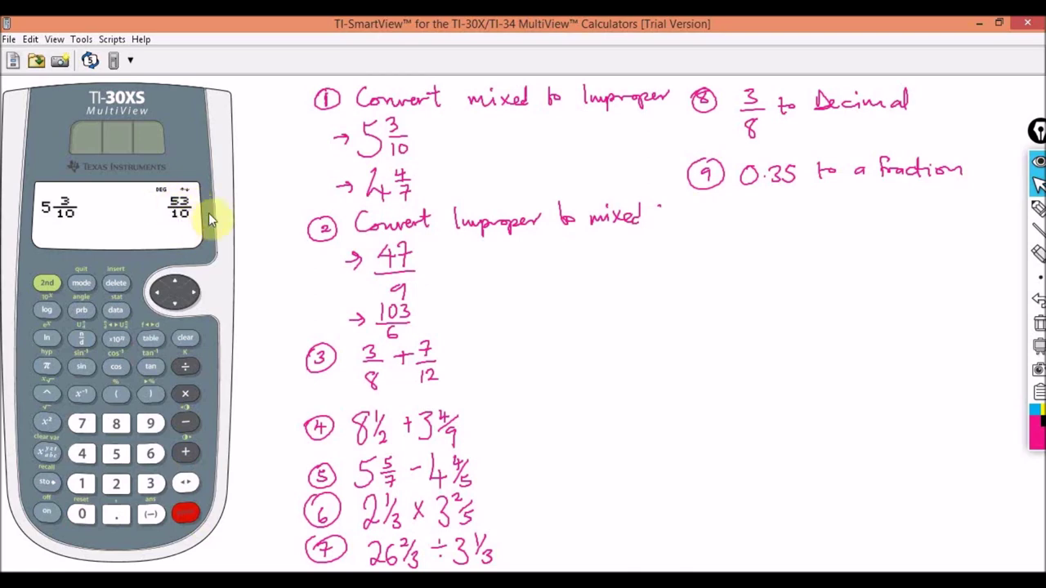
click(1036, 208)
click(969, 209)
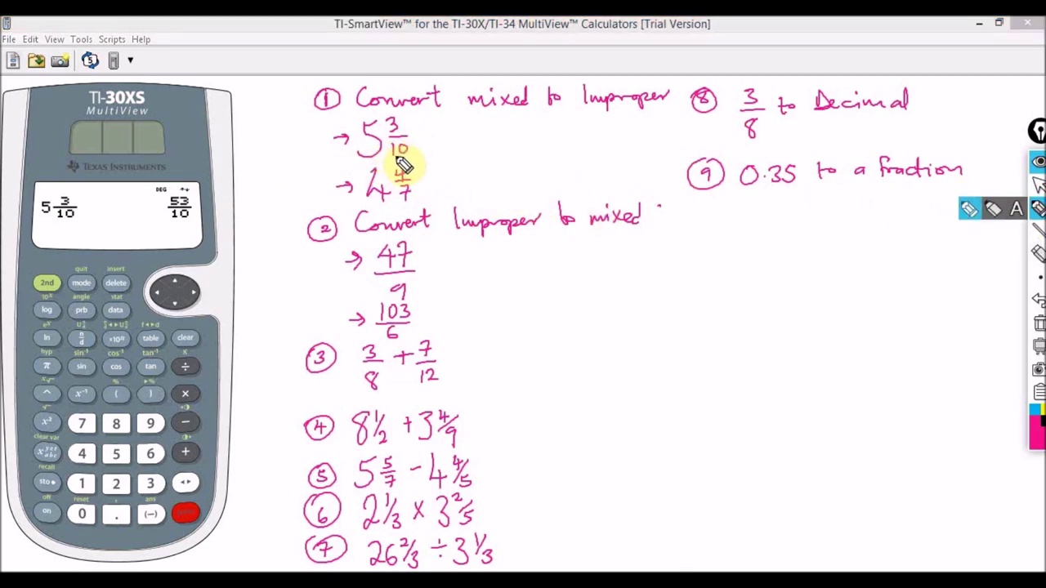
- Handwrite 53/10 beside 5 3/10 on the worksheet, then clear the calculator
drag(380, 156, 373, 136)
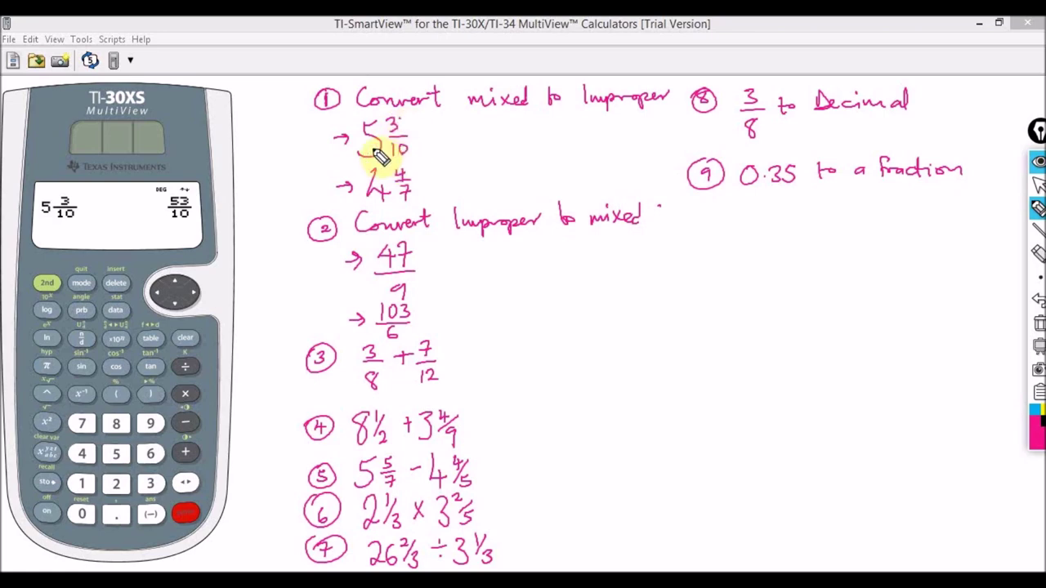
mouse_move(445, 129)
mouse_down()
mouse_move(460, 128)
mouse_move(466, 159)
mouse_move(455, 154)
mouse_up()
drag(464, 144, 463, 145)
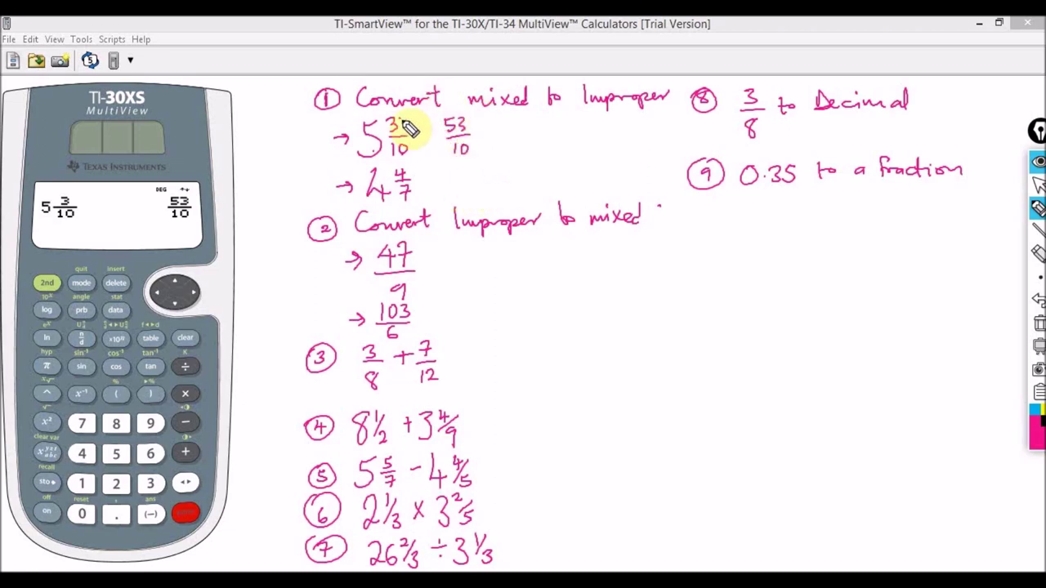
click(1038, 184)
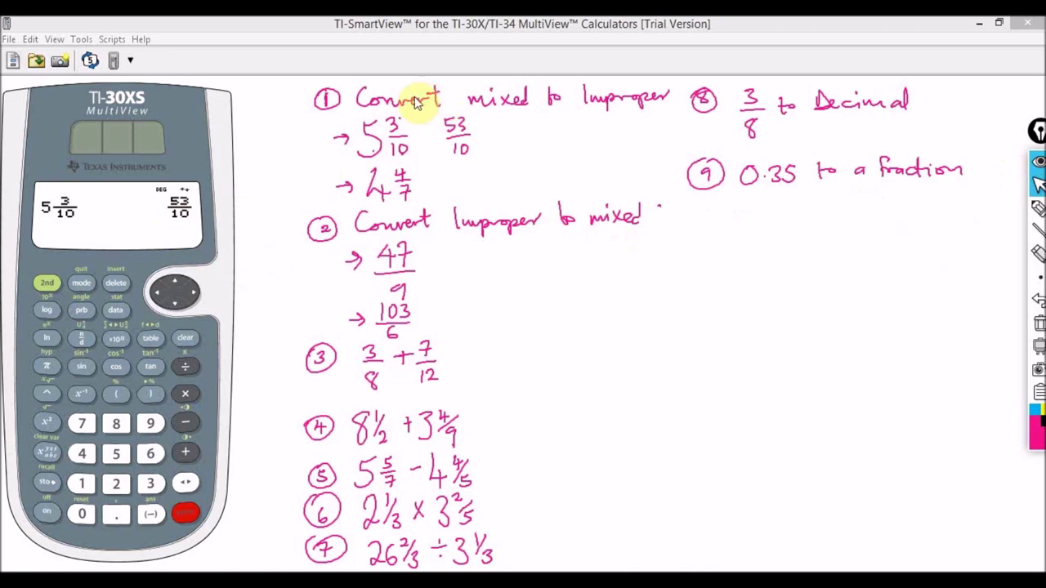
click(187, 340)
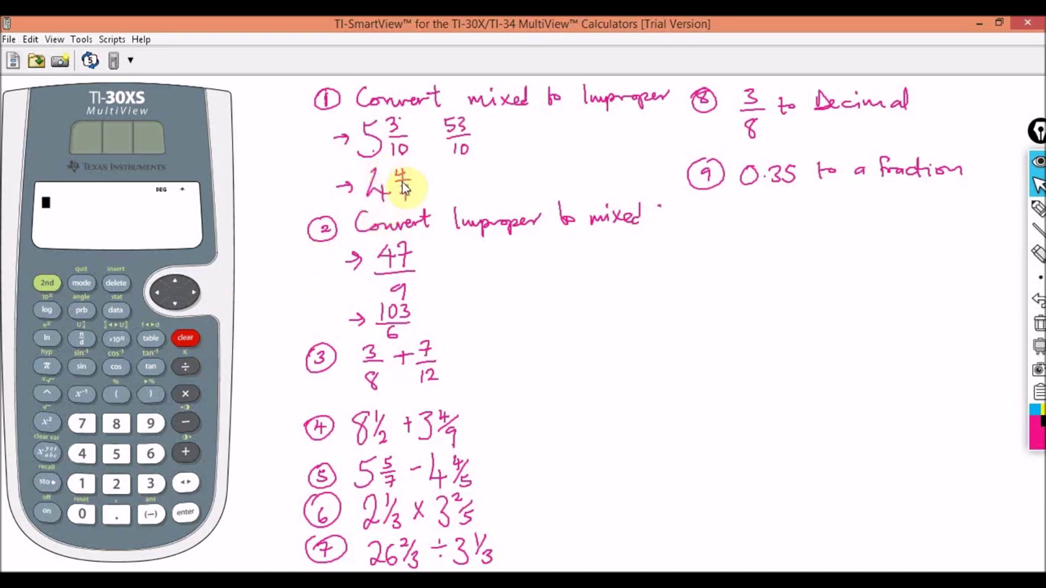
- Enter the mixed number 4 4/7 and evaluate it to the improper fraction 32/7
click(47, 286)
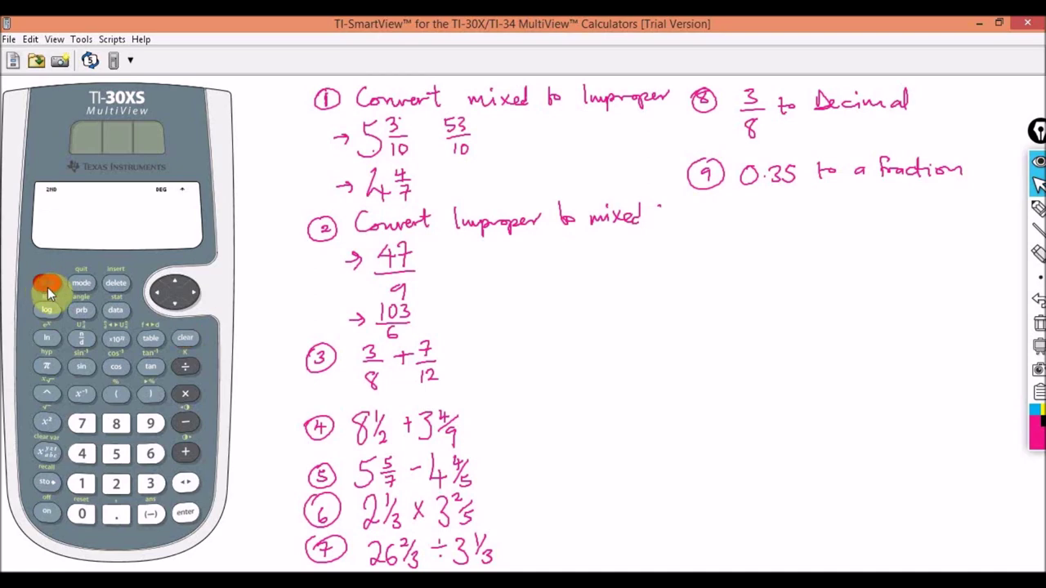
click(81, 337)
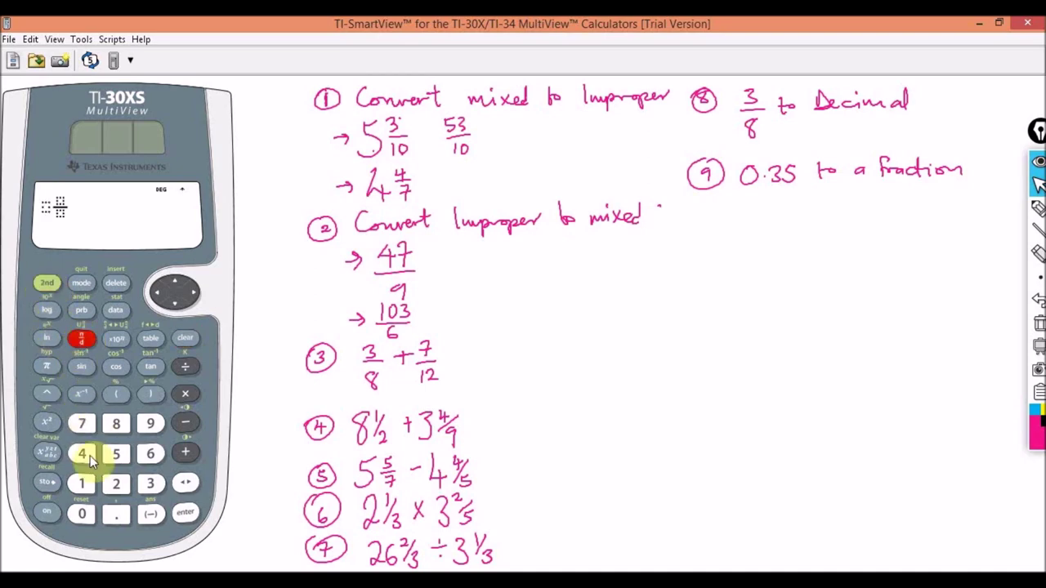
click(83, 455)
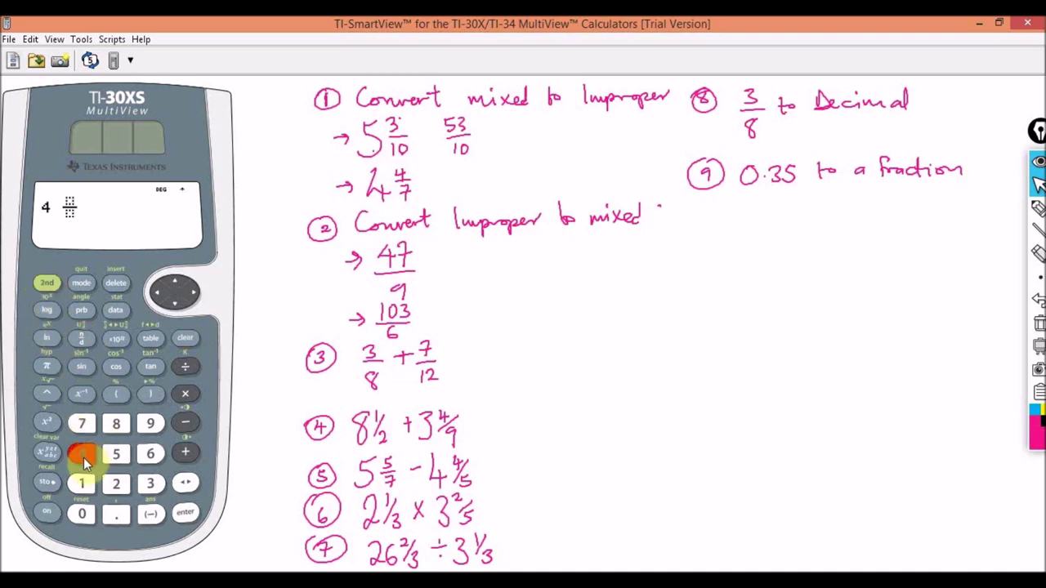
click(192, 295)
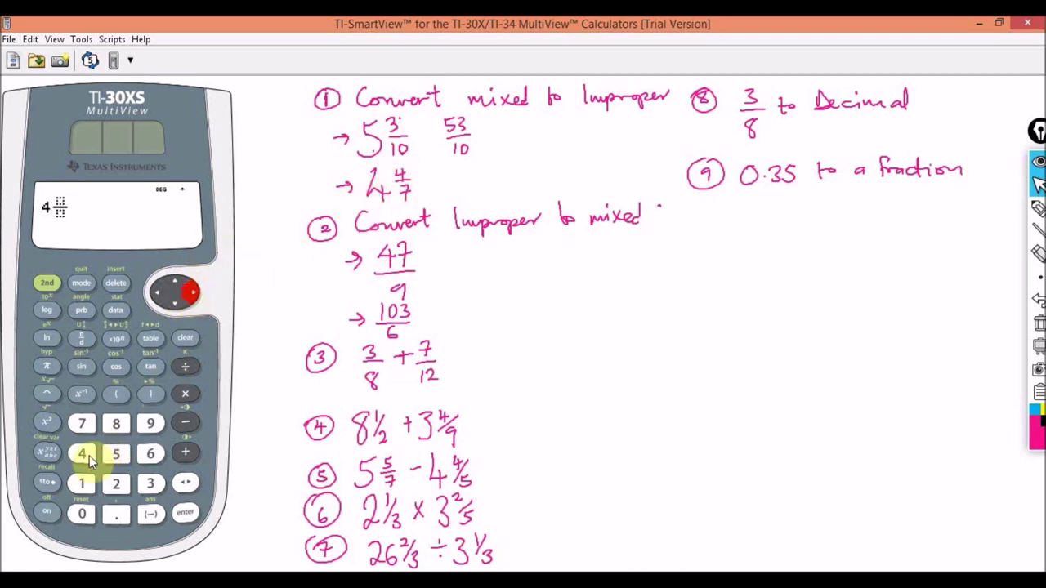
click(86, 454)
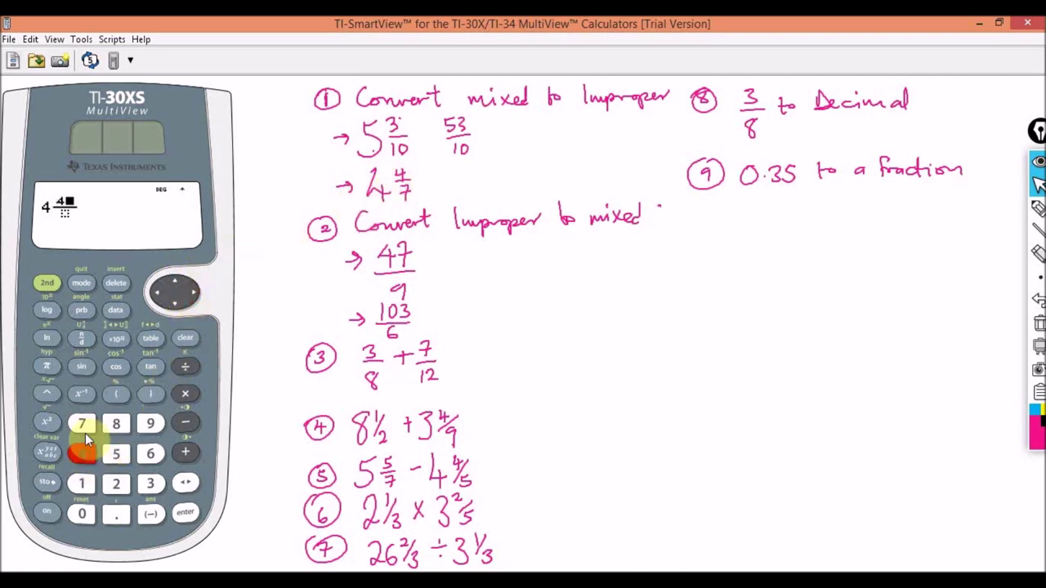
click(174, 304)
click(81, 424)
click(187, 514)
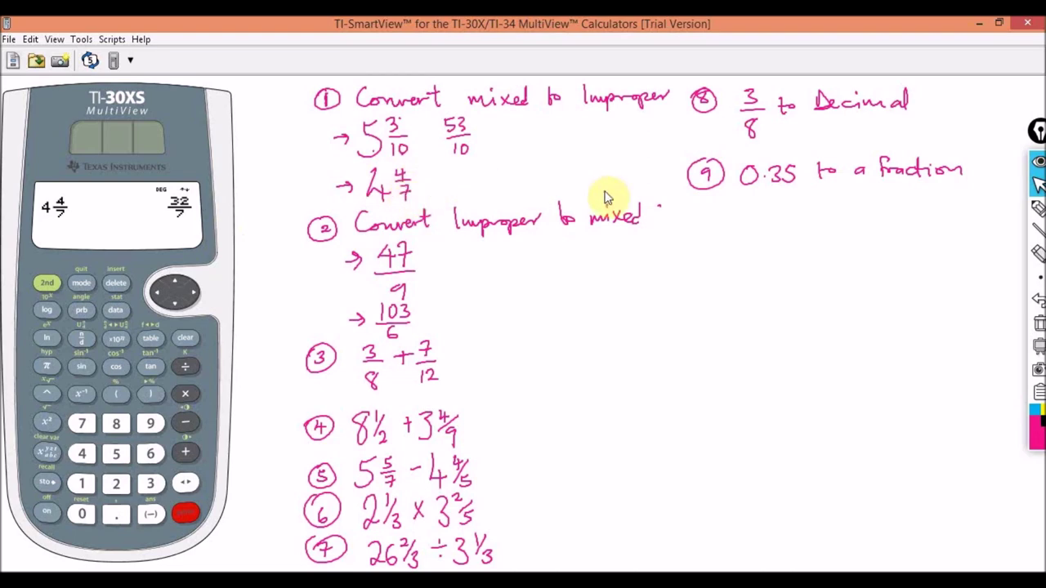
- Handwrite "= 32/7" after 4 4/7 in pink and clear the calculator
click(1038, 211)
mouse_move(434, 175)
mouse_down()
mouse_move(488, 175)
mouse_move(474, 196)
mouse_up()
drag(476, 186, 484, 197)
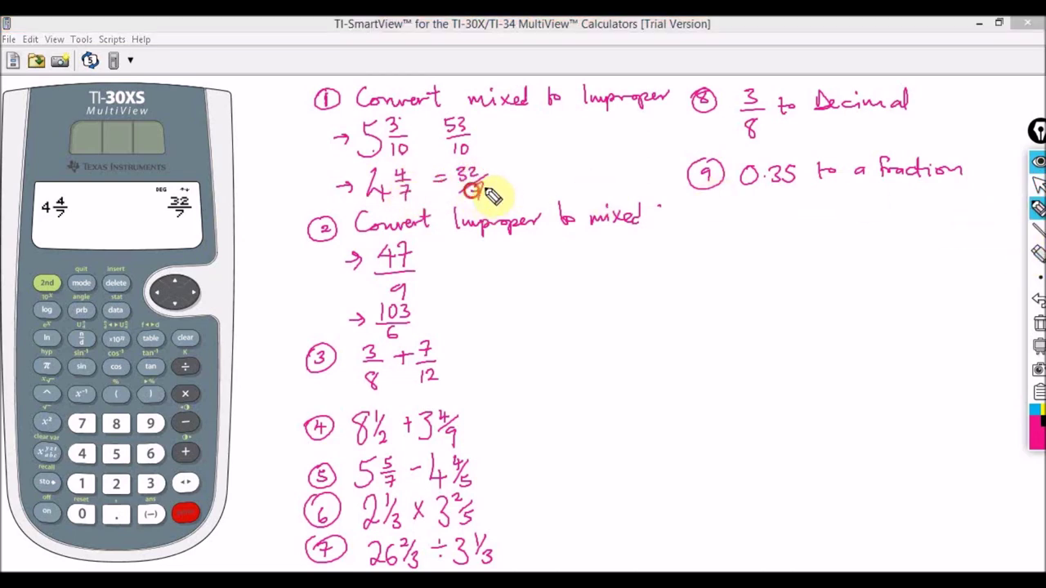
click(1037, 186)
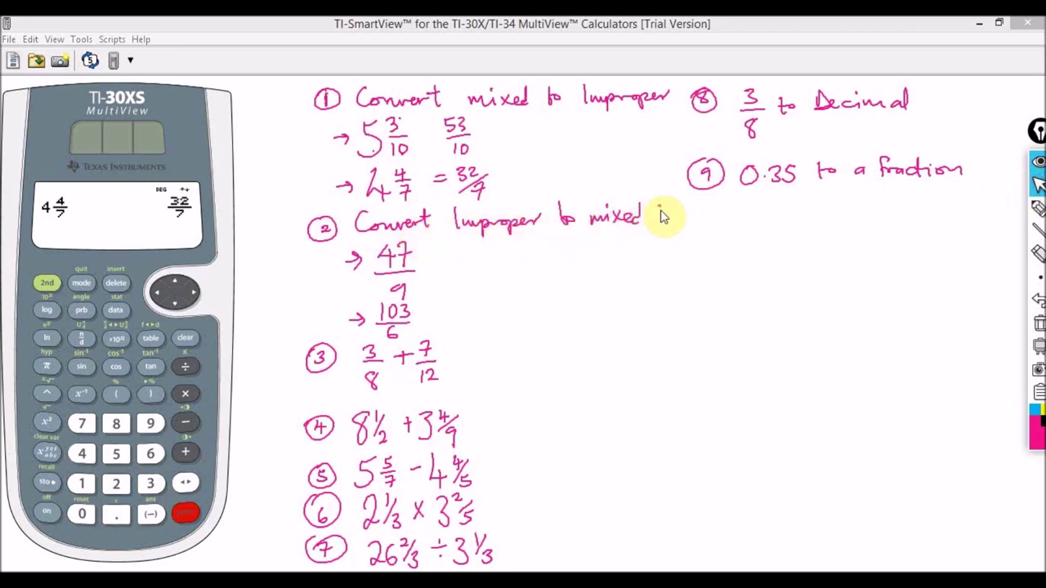
click(186, 340)
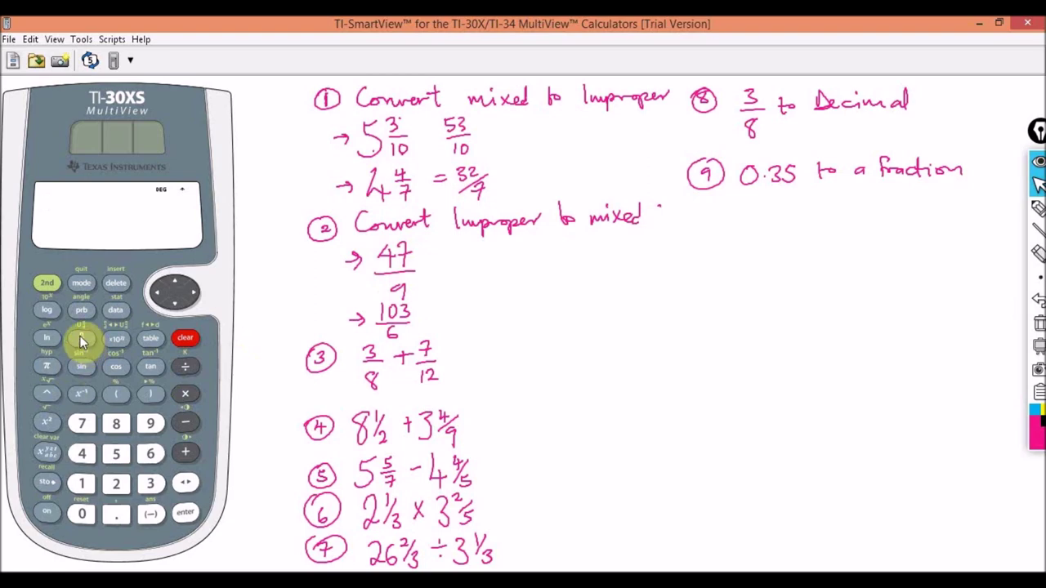
- Enter the fraction 47/9 on the calculator and evaluate it
click(49, 282)
click(81, 340)
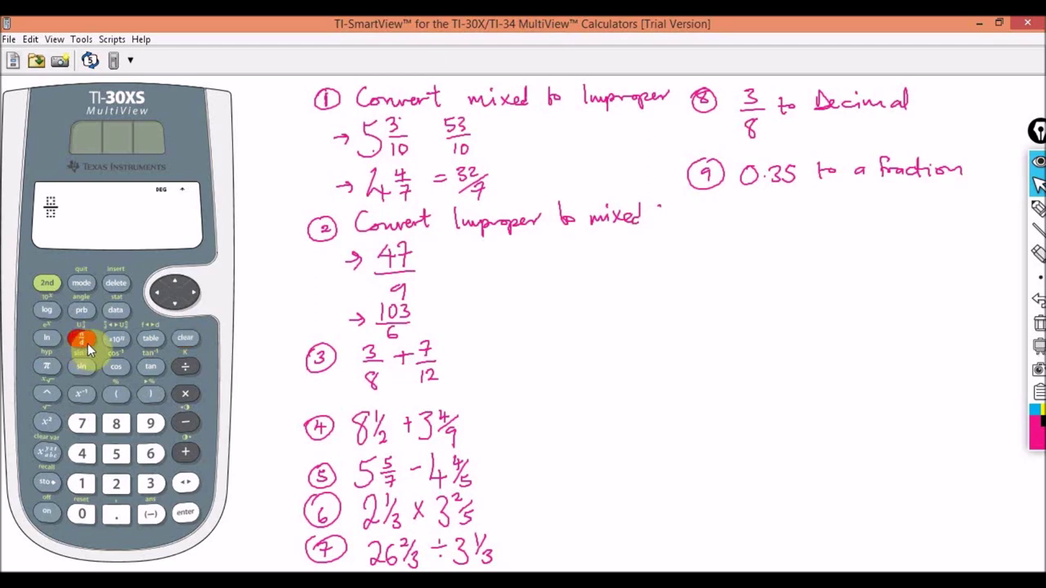
click(82, 455)
click(82, 423)
click(174, 301)
click(150, 424)
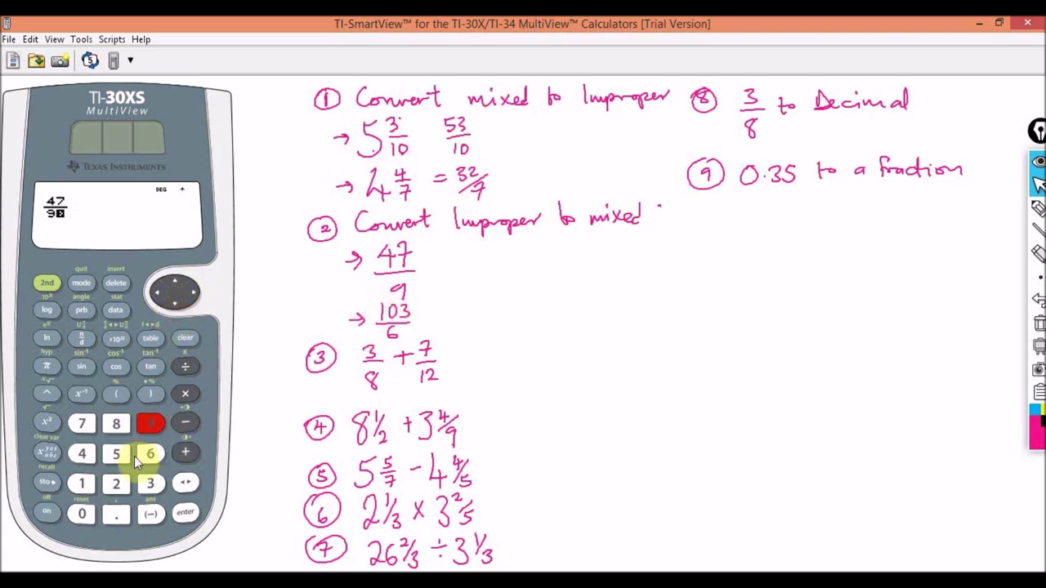
click(186, 515)
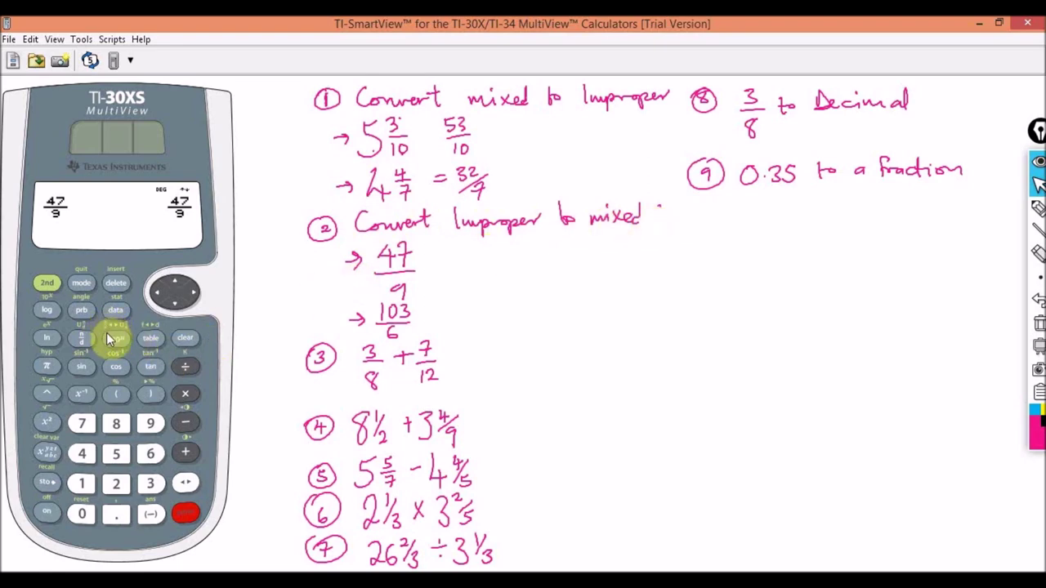
- Convert 47/9 to the mixed number 5 2/9 with the ►n/d◄►Un/d function
click(46, 286)
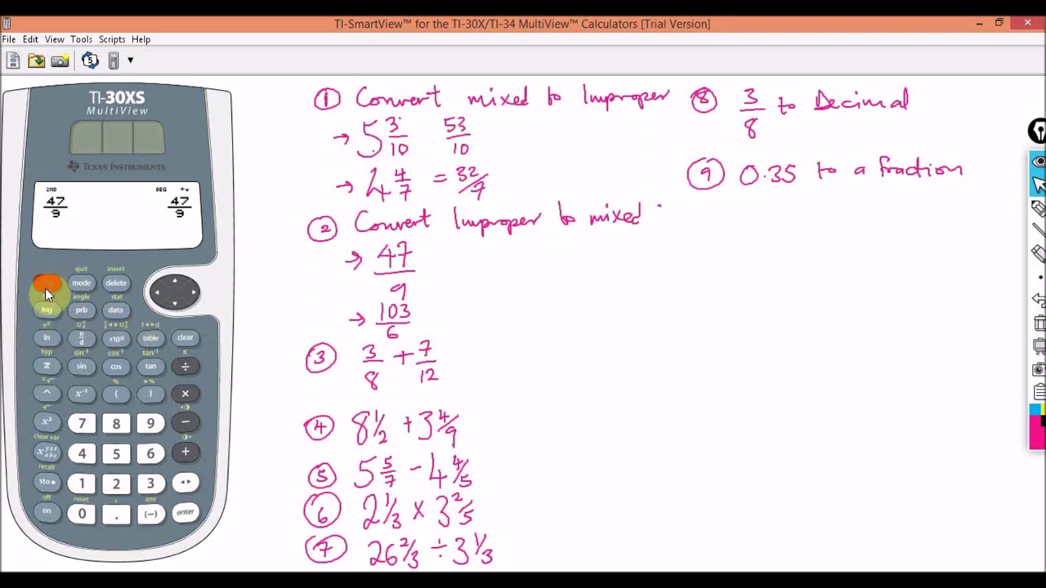
click(116, 342)
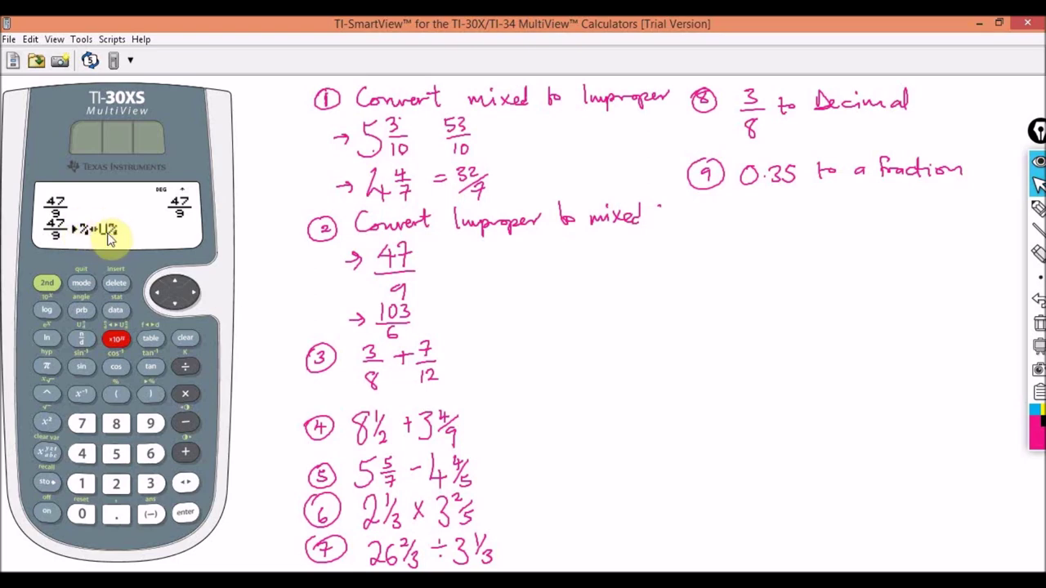
click(185, 513)
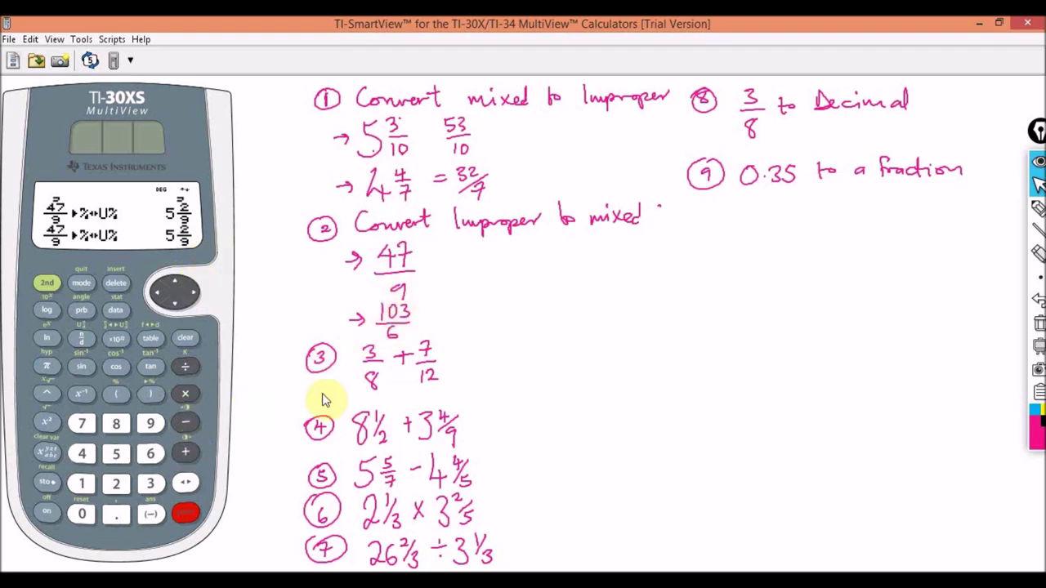
click(184, 515)
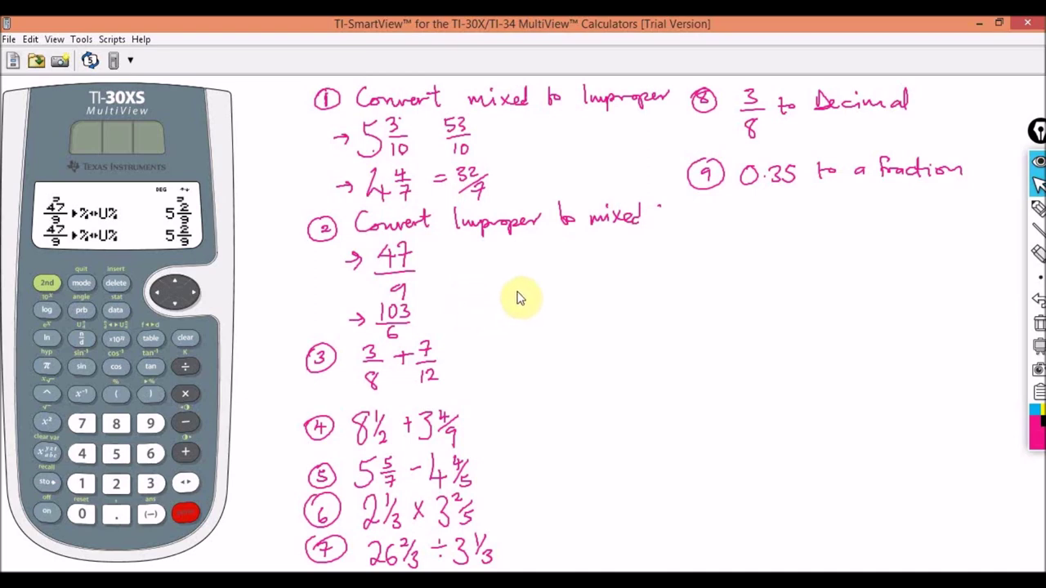
- Handwrite the website address at the worksheet's lower right, then clear the calculator
click(1037, 209)
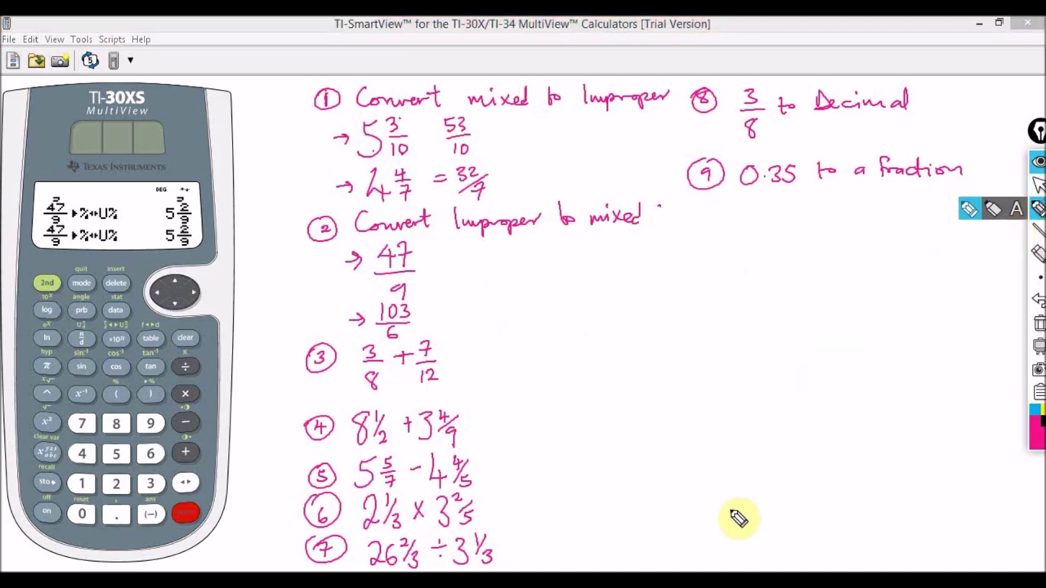
mouse_move(696, 485)
mouse_down()
mouse_move(723, 488)
mouse_move(772, 445)
mouse_move(774, 477)
mouse_move(817, 460)
mouse_move(821, 484)
mouse_move(839, 438)
mouse_move(840, 469)
mouse_move(880, 453)
mouse_move(894, 465)
mouse_move(921, 443)
mouse_move(964, 441)
mouse_up()
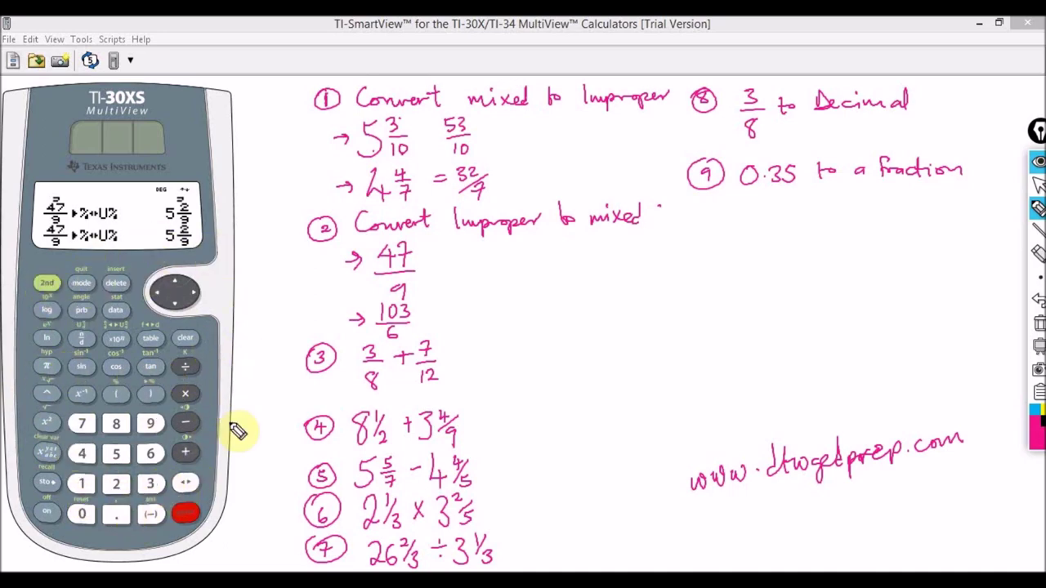
click(1037, 185)
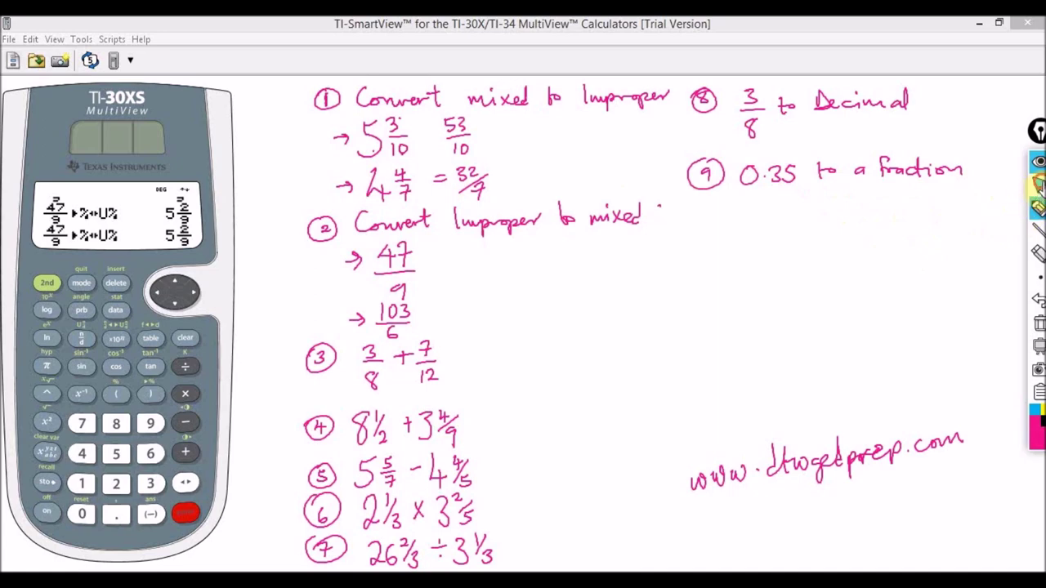
click(185, 338)
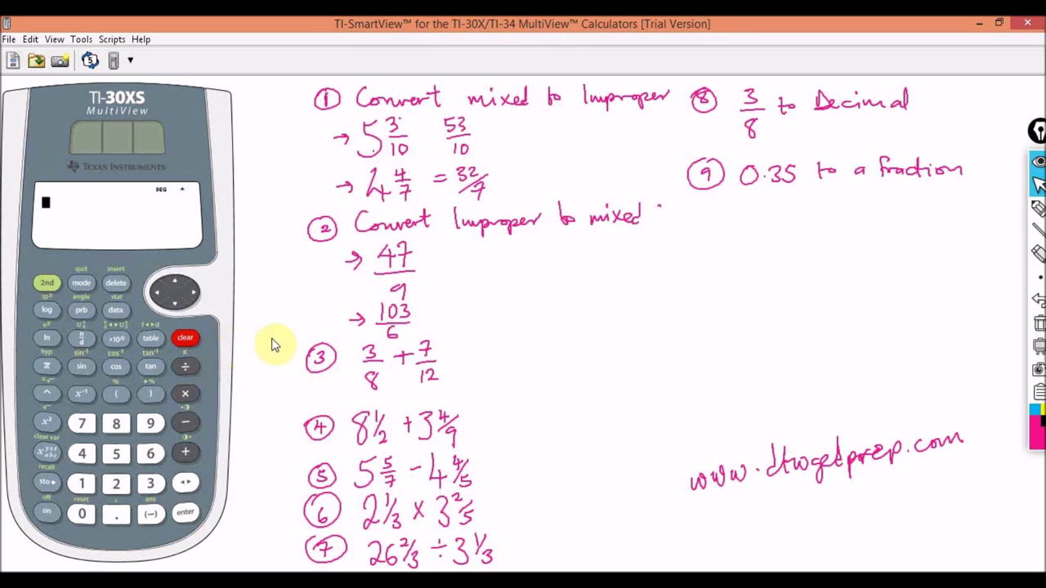
- Enter 103/6, evaluate it, and convert it to the mixed number 17 1/6
click(81, 338)
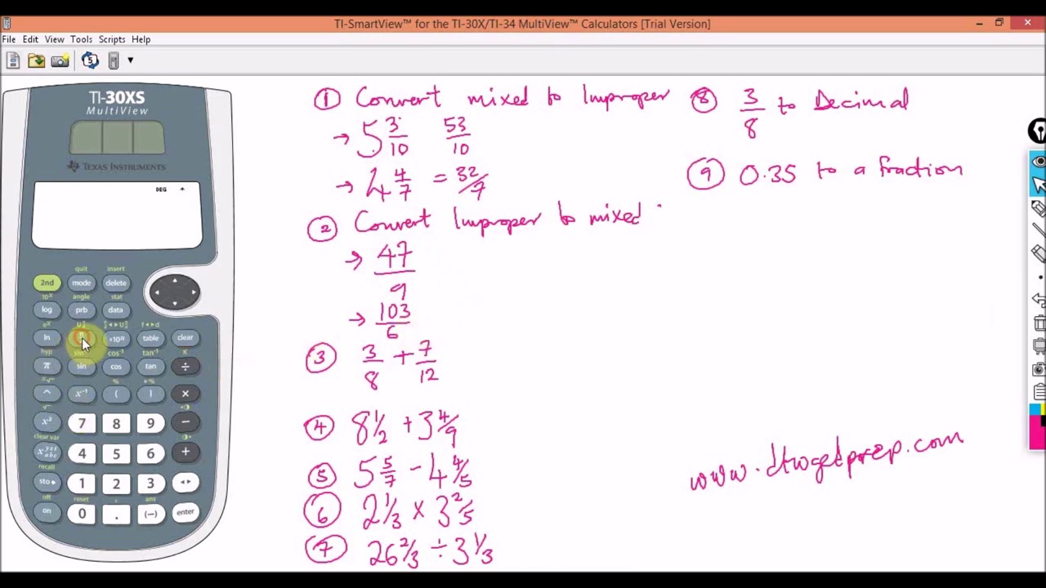
click(88, 484)
click(82, 514)
click(150, 484)
click(175, 302)
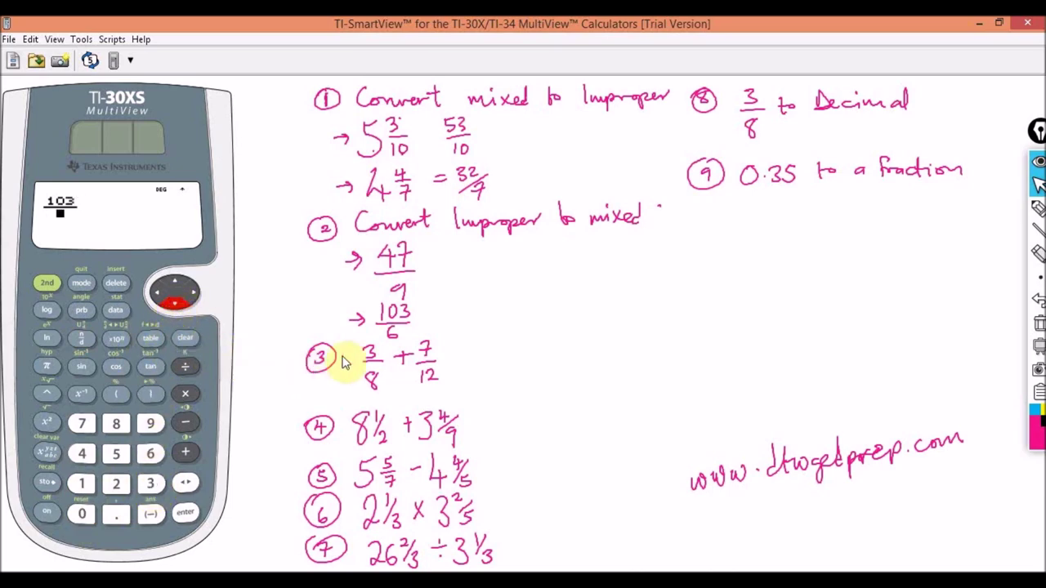
click(150, 462)
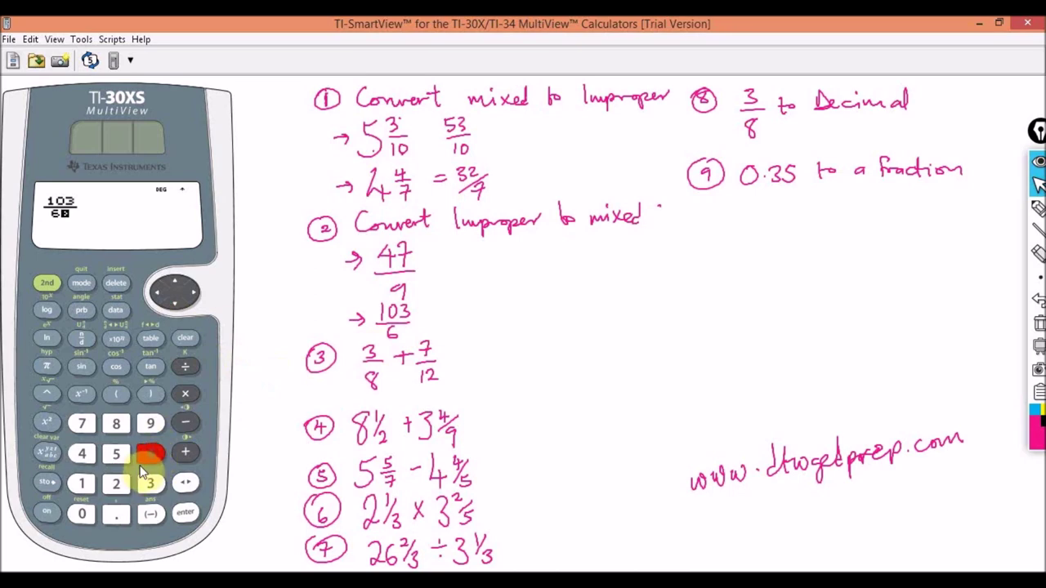
click(186, 516)
click(43, 283)
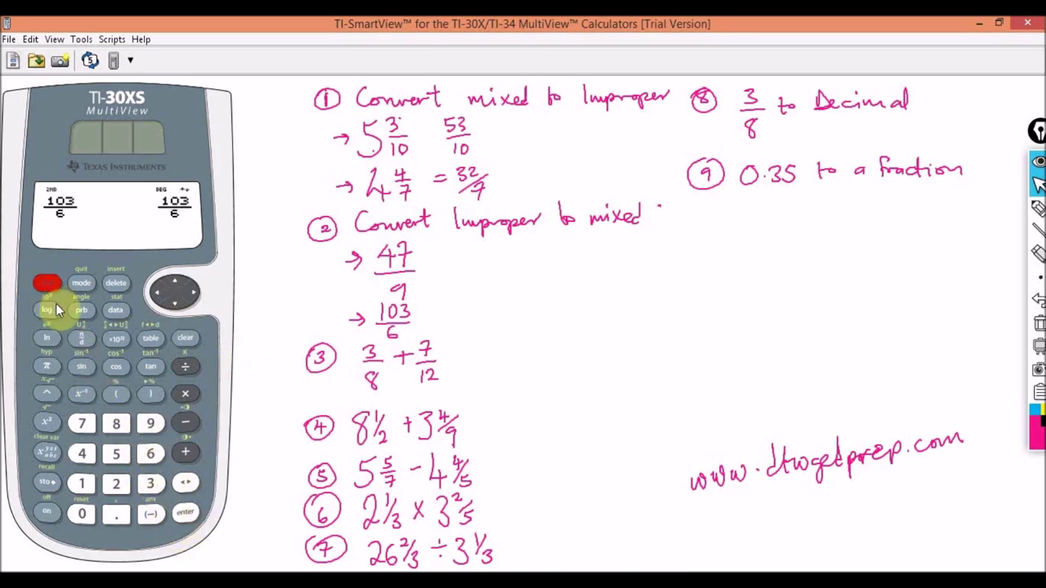
click(117, 343)
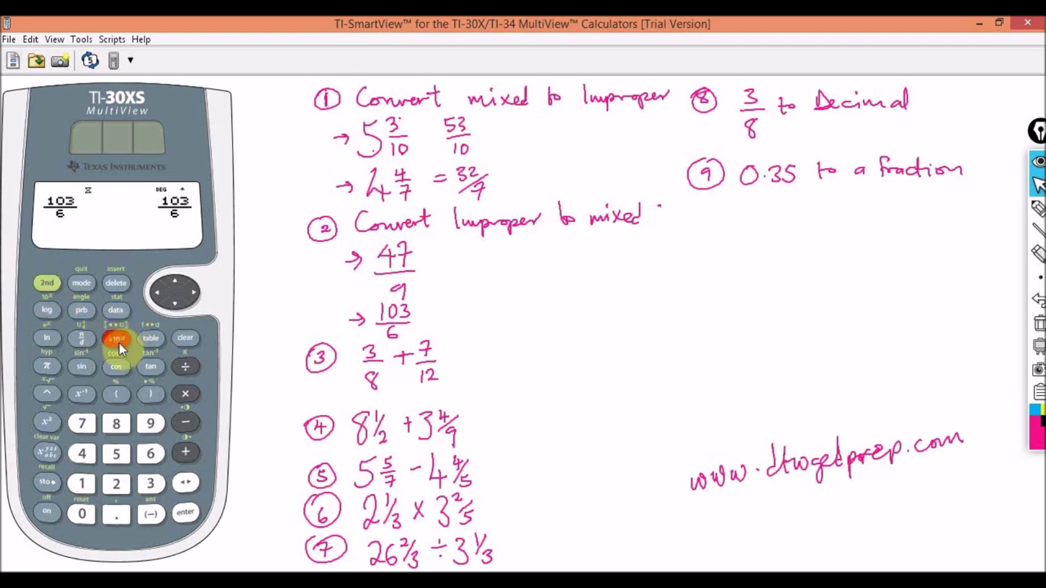
click(185, 513)
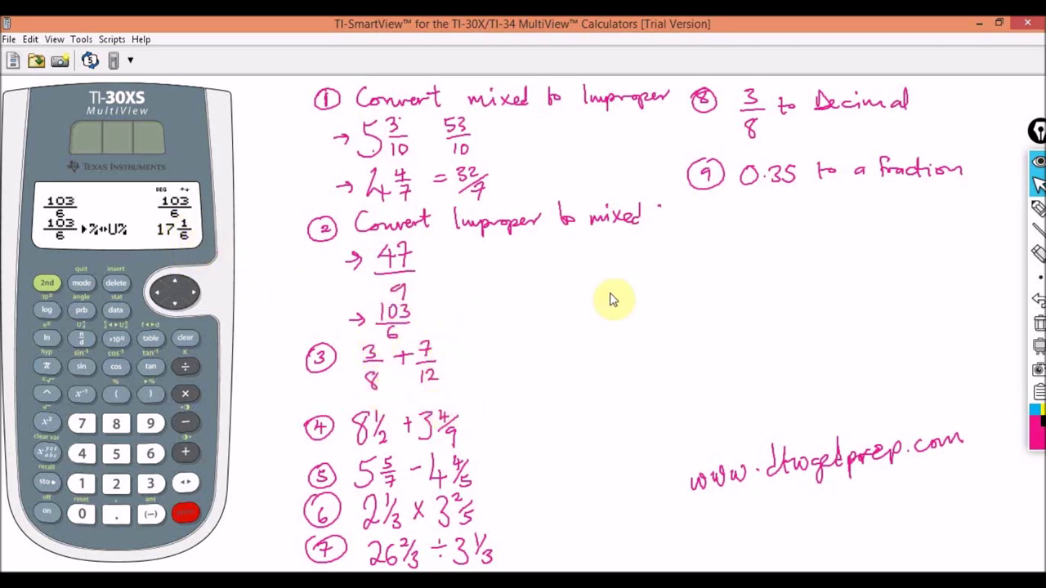
- Handwrite = 5 2/9 beside 47/9 and = 17 1/6 beside 103/6
click(1036, 210)
mouse_move(434, 263)
mouse_down()
mouse_move(460, 273)
mouse_move(473, 250)
mouse_up()
drag(475, 250, 488, 256)
drag(493, 245, 485, 271)
drag(498, 263, 497, 280)
mouse_move(439, 318)
mouse_down()
mouse_move(464, 303)
mouse_move(492, 310)
mouse_up()
drag(501, 295, 502, 320)
click(1037, 187)
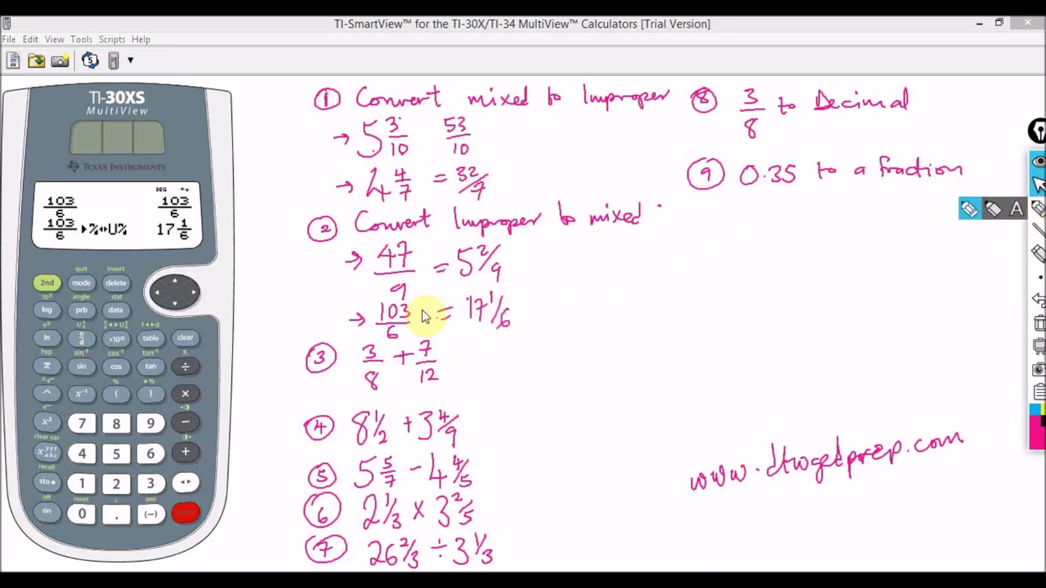
- Clear the display and key in the fraction 3/8 followed by a plus sign
click(185, 338)
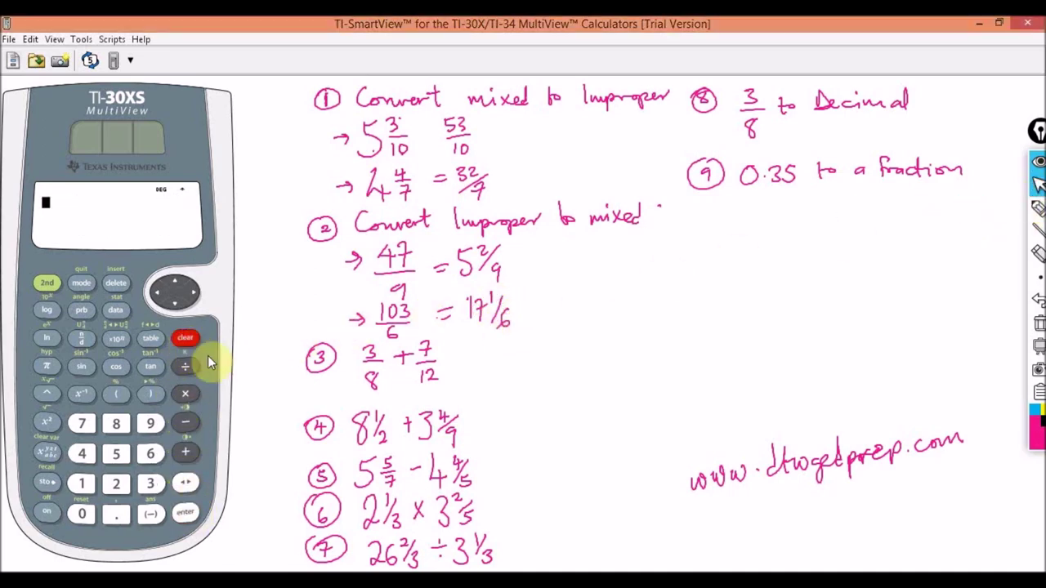
click(81, 338)
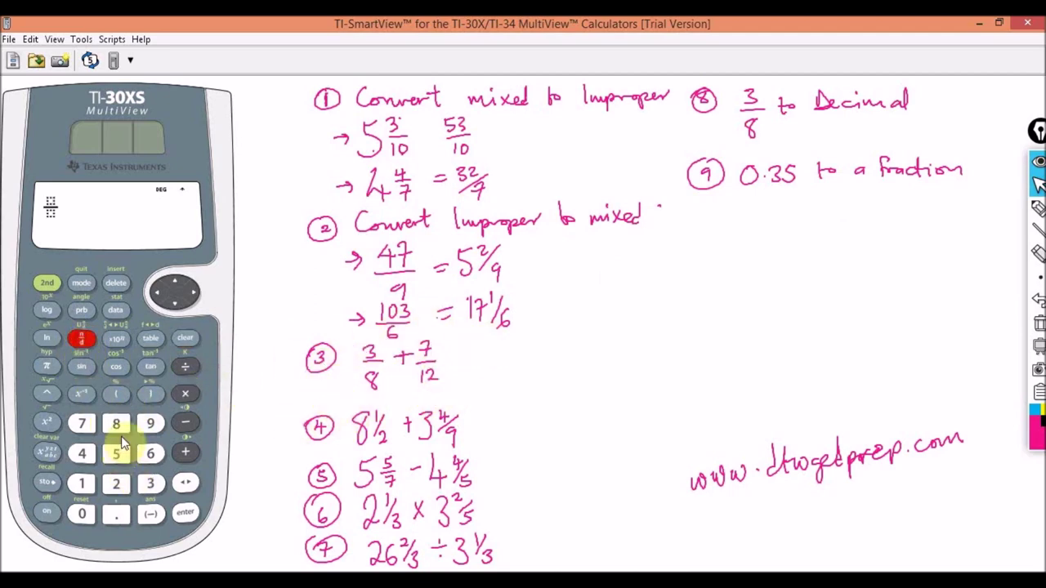
click(151, 483)
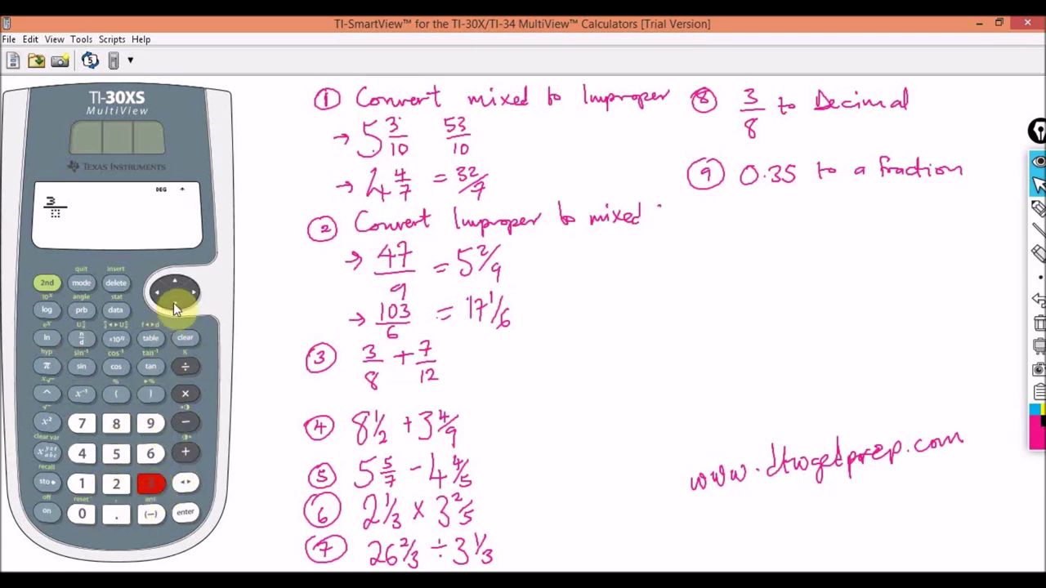
click(173, 306)
click(115, 425)
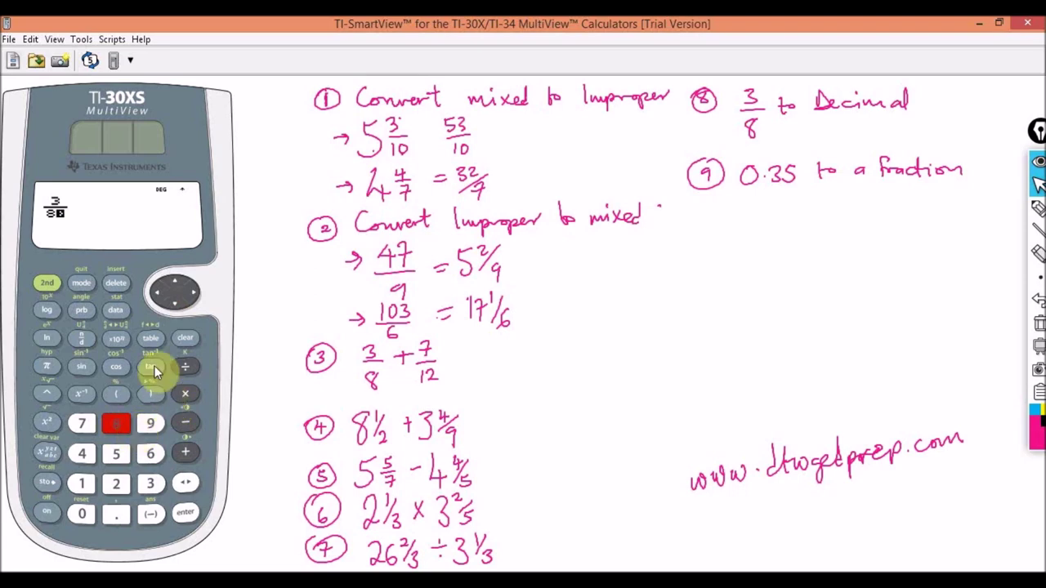
click(194, 294)
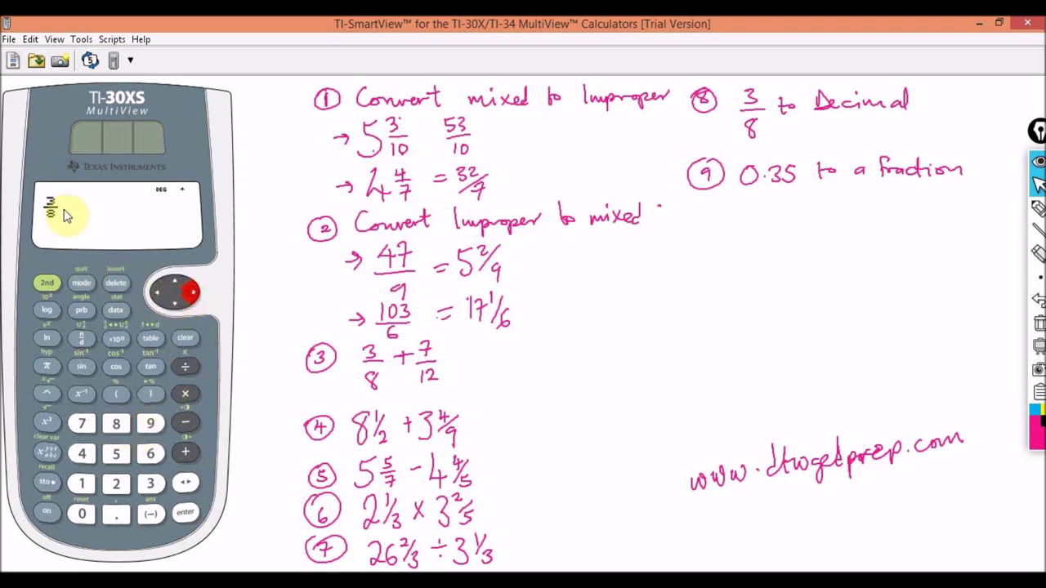
click(187, 456)
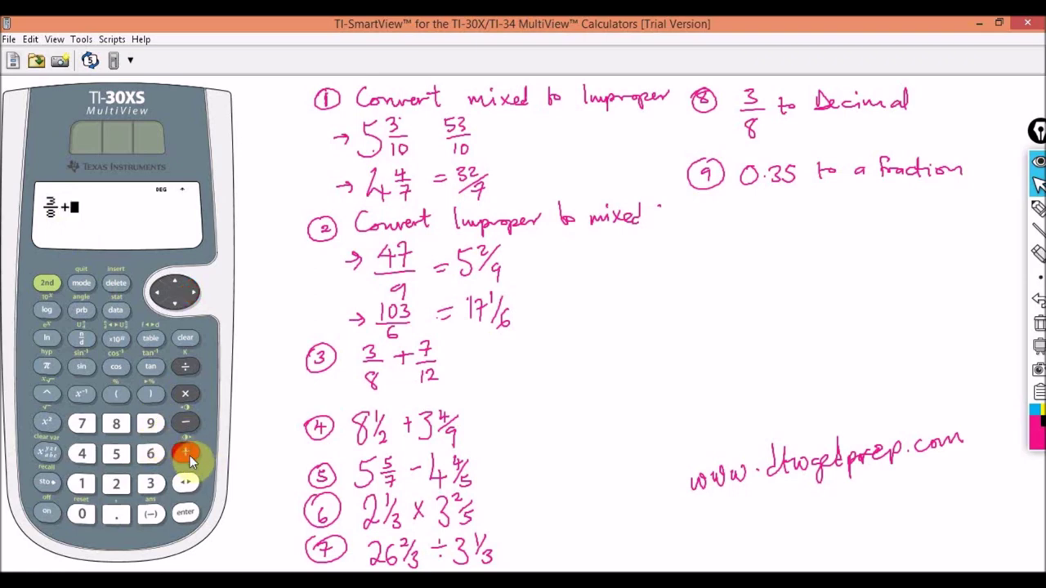
- Add the second fraction 7/12 to finish 3/8 + 7/12, then clear the 23/24 result
click(81, 338)
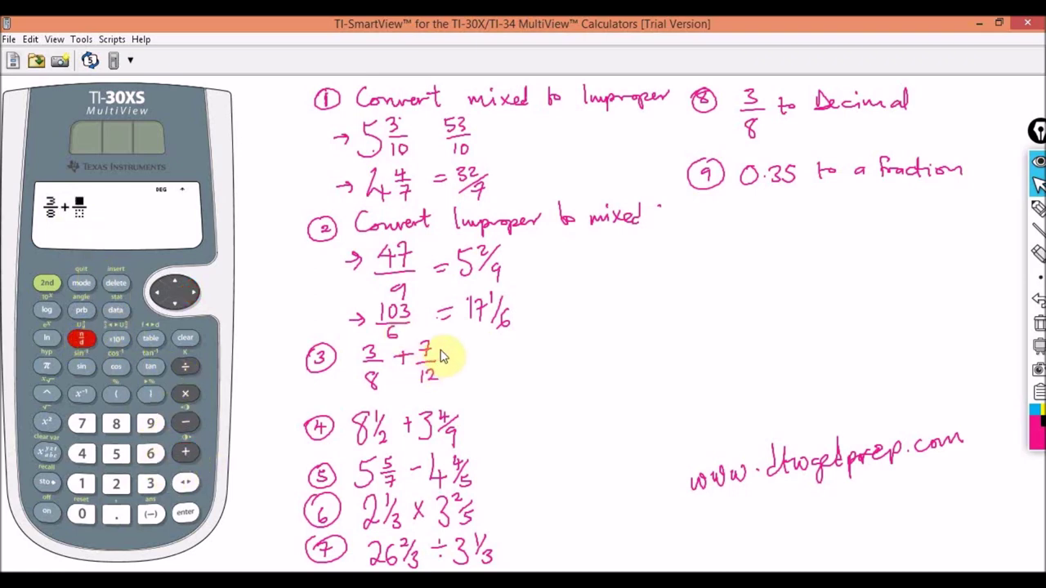
click(82, 423)
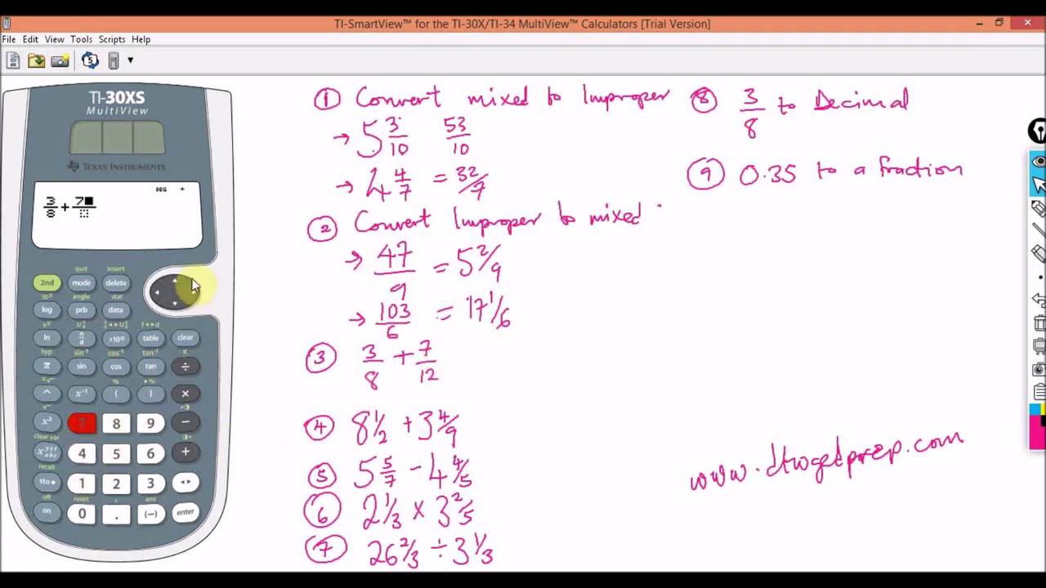
click(173, 304)
click(82, 482)
click(116, 483)
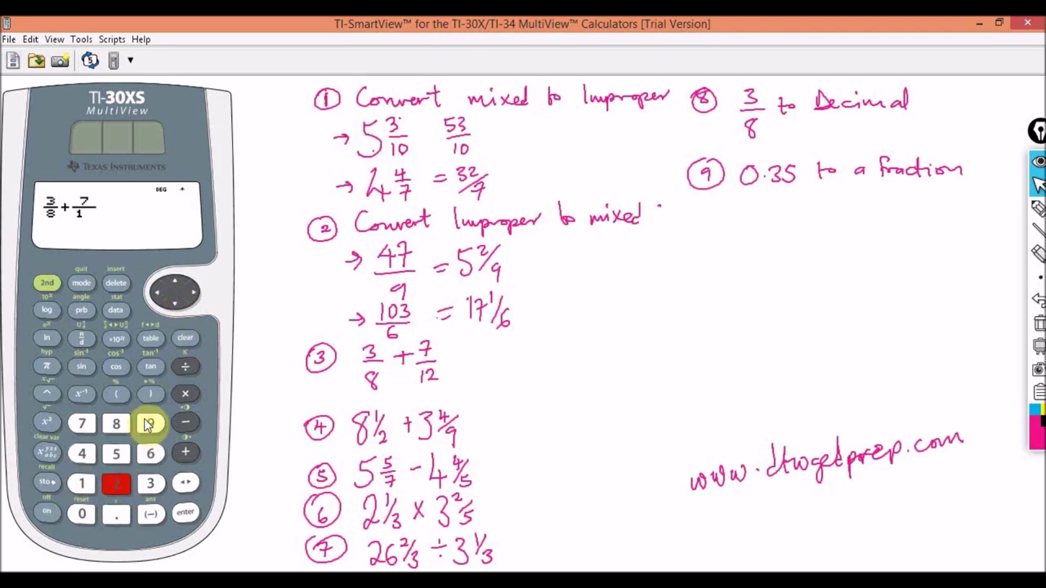
click(193, 294)
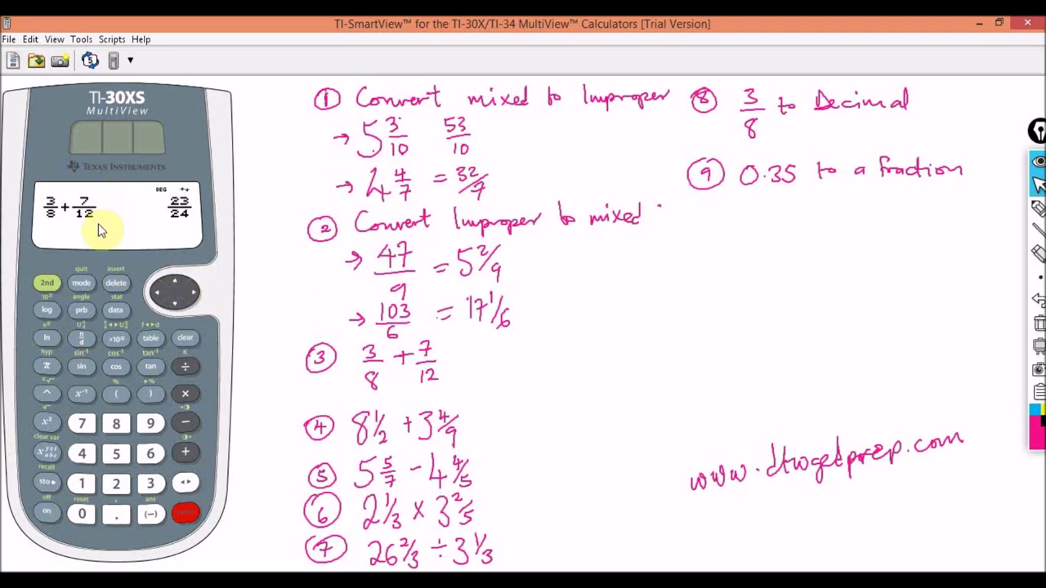
click(184, 337)
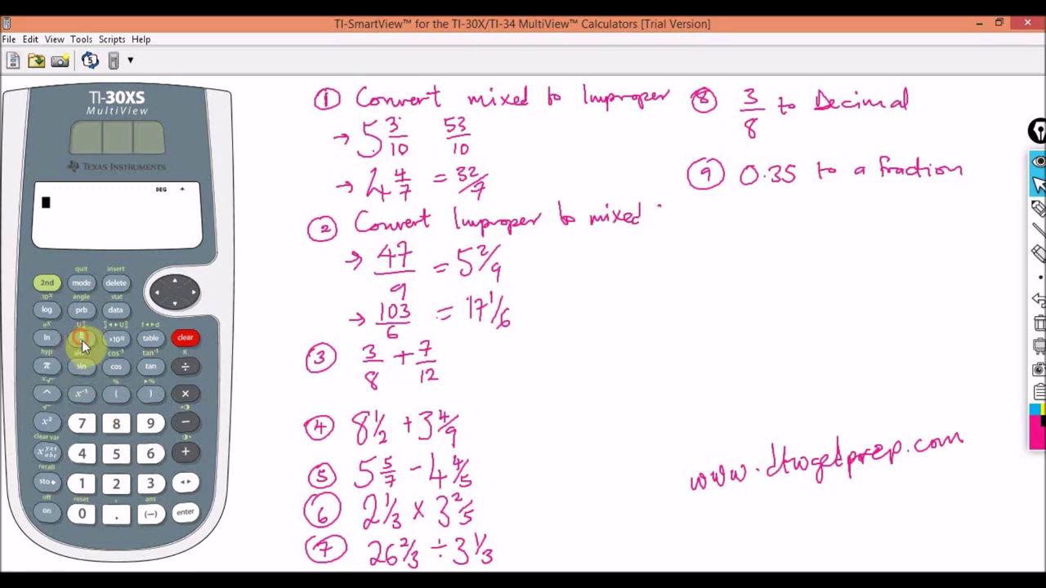
- Re-enter the first fraction 3/8 and a plus sign
click(81, 339)
click(150, 484)
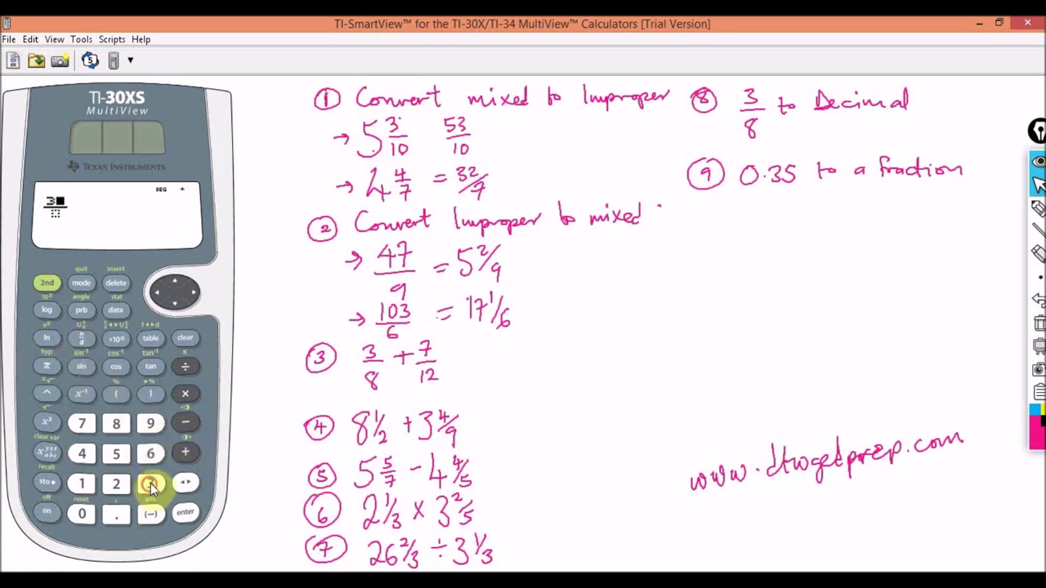
click(174, 303)
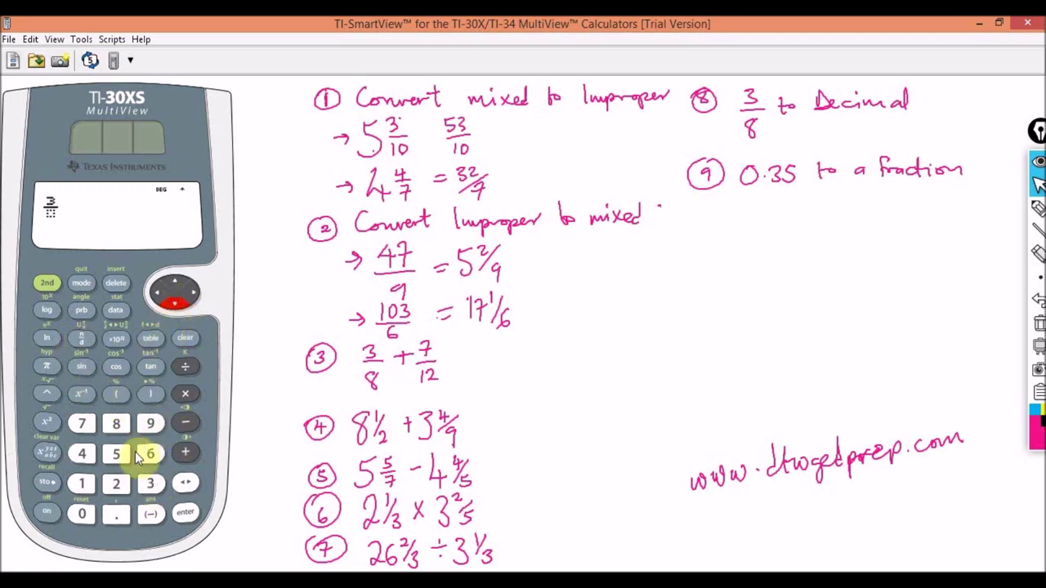
click(119, 424)
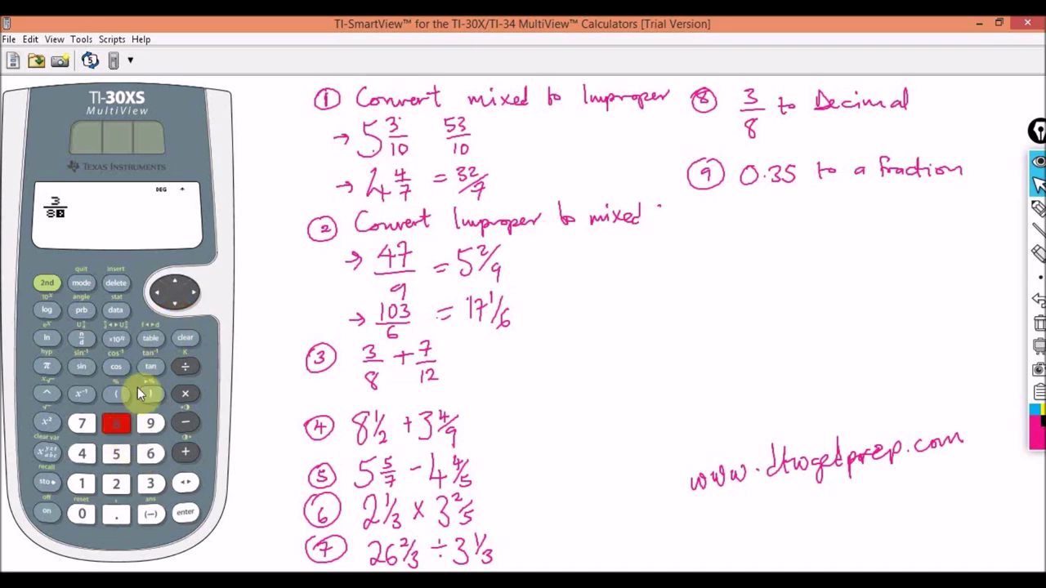
click(194, 293)
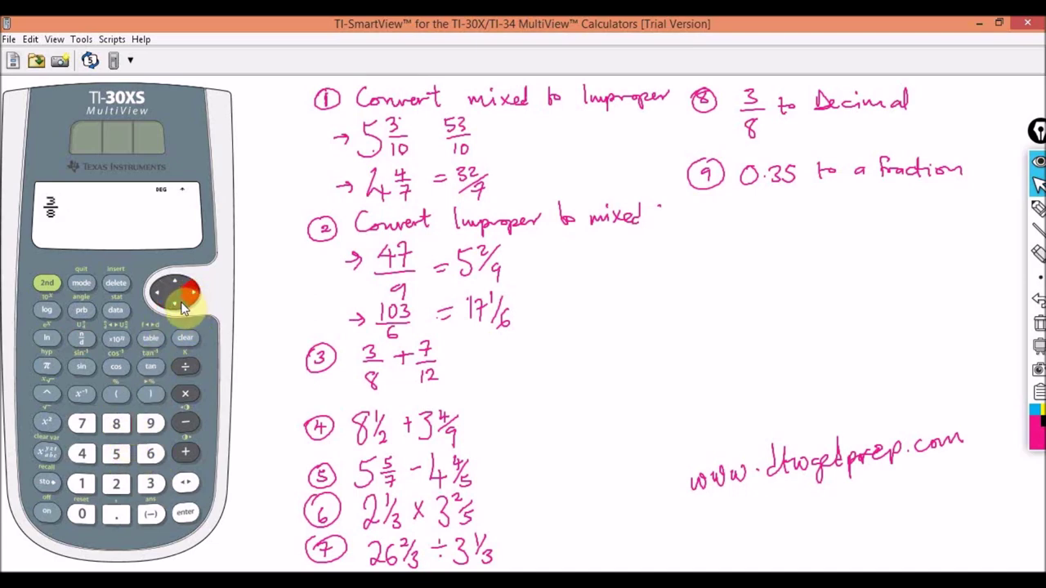
click(184, 454)
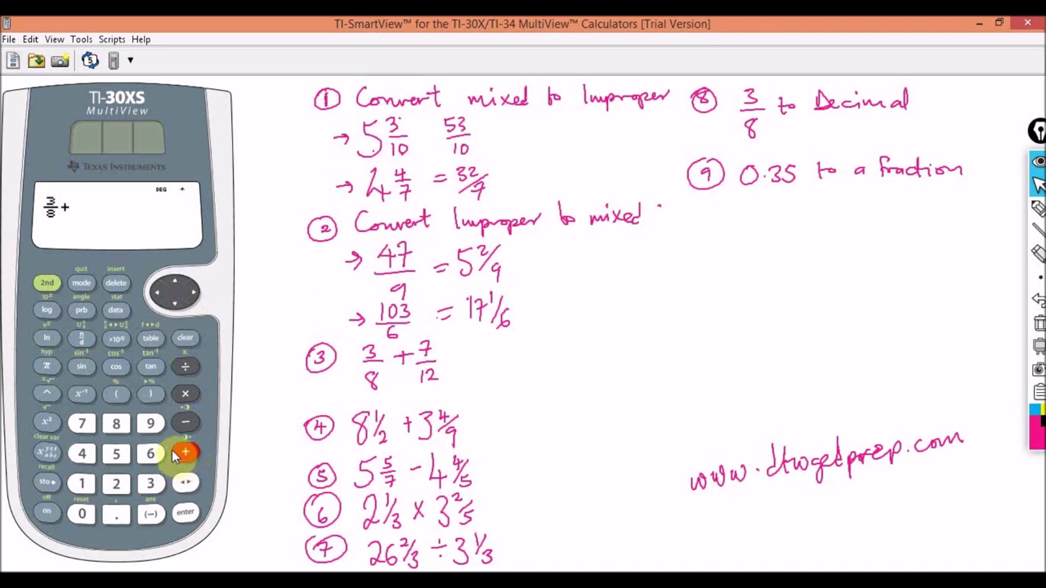
- Enter 7/12, evaluate the sum to 23/24, and clear the display
click(81, 341)
click(82, 424)
click(171, 302)
click(86, 484)
click(116, 483)
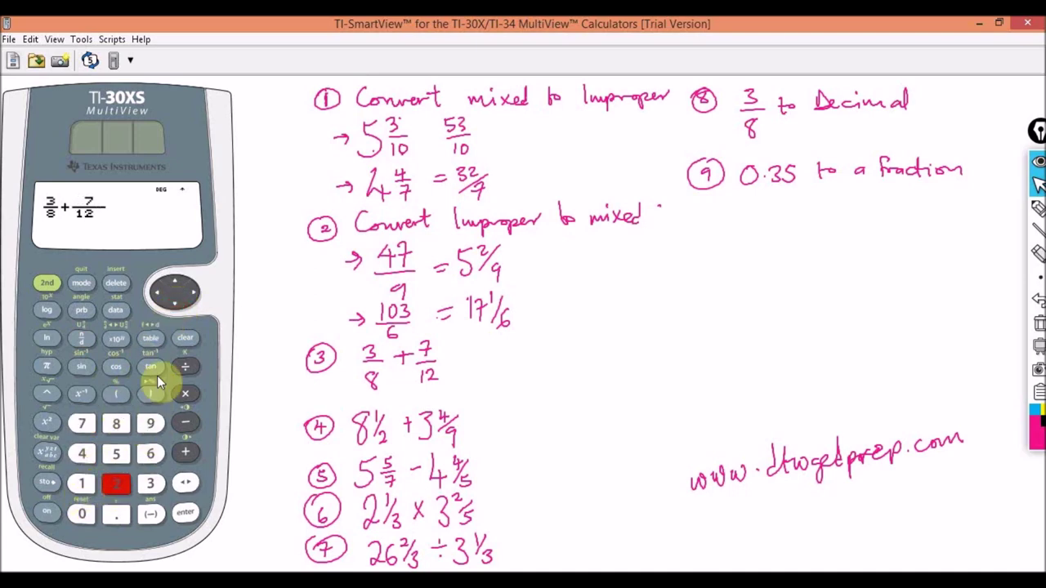
click(193, 292)
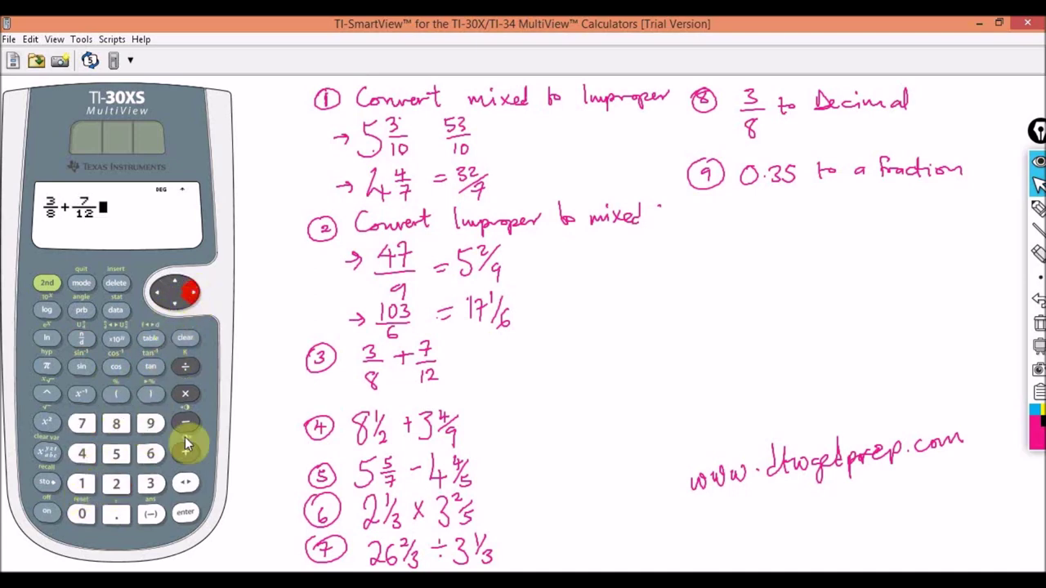
click(186, 515)
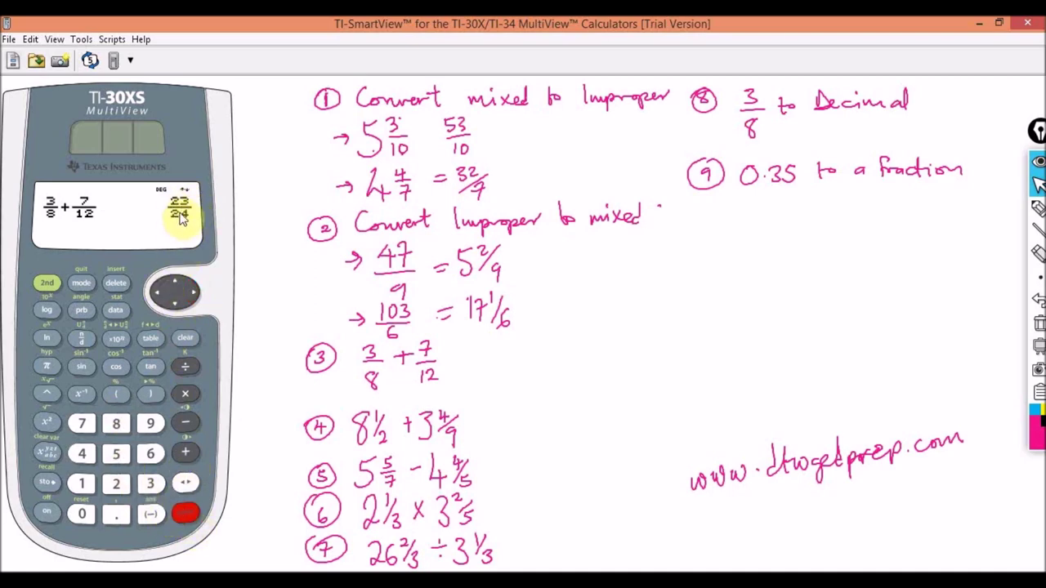
click(183, 339)
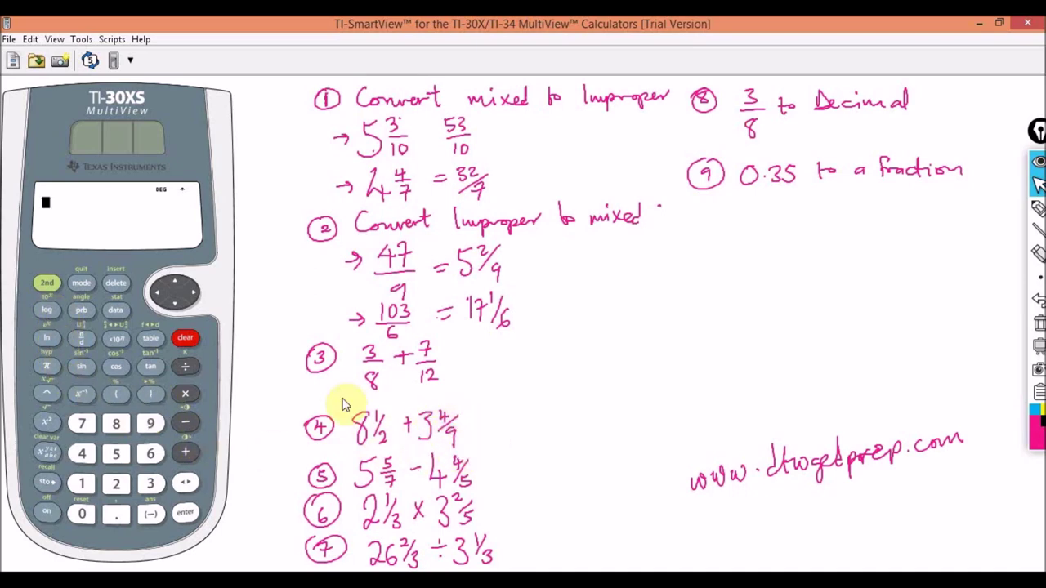
- Enter the mixed number 8 1/2 followed by a plus sign
click(46, 286)
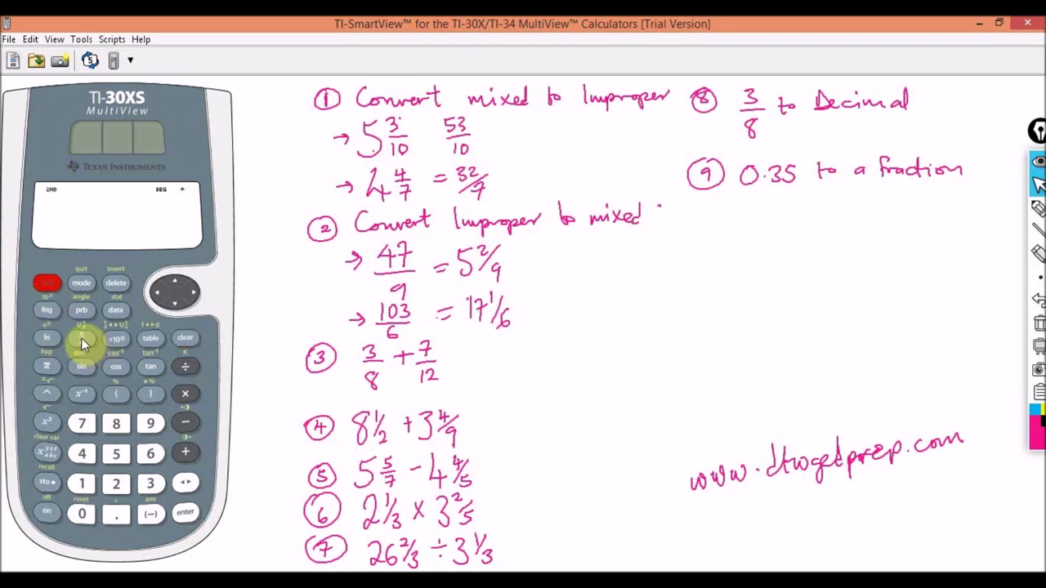
click(117, 424)
click(195, 292)
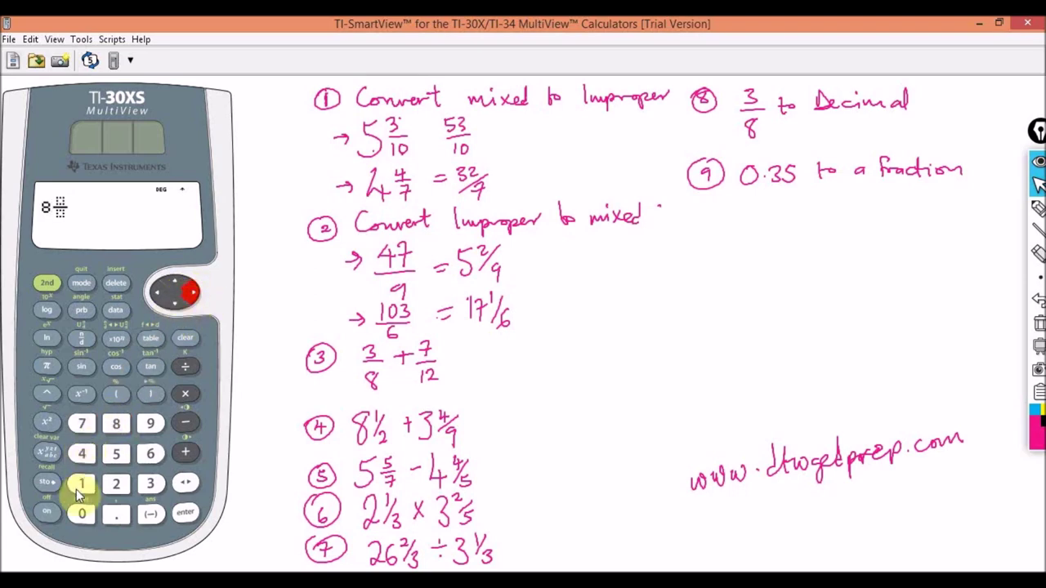
click(79, 487)
click(175, 300)
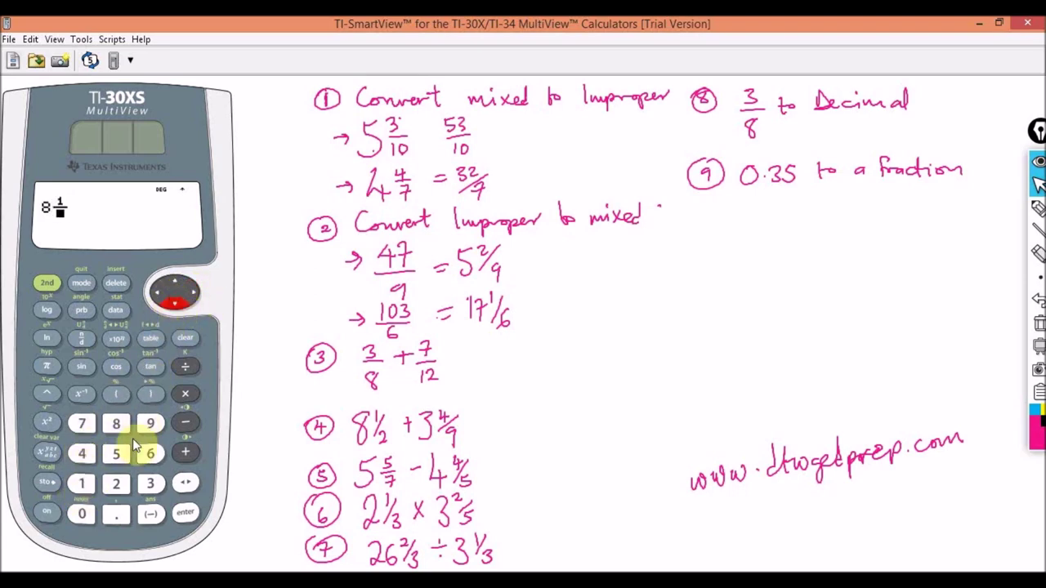
click(116, 484)
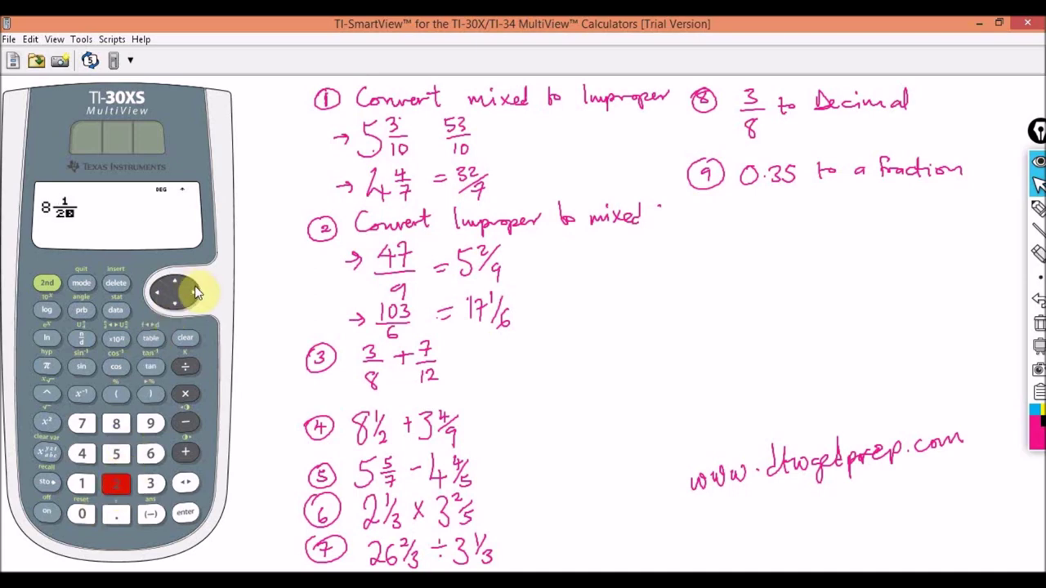
click(194, 293)
click(185, 453)
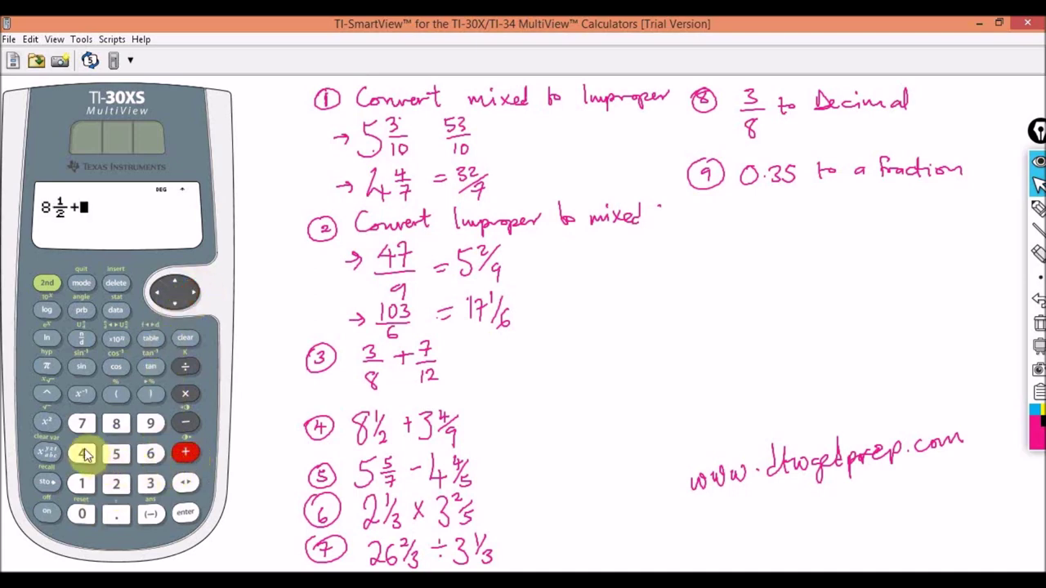
- Enter the second mixed number 3 4/9 and evaluate the sum to 215/18
click(45, 283)
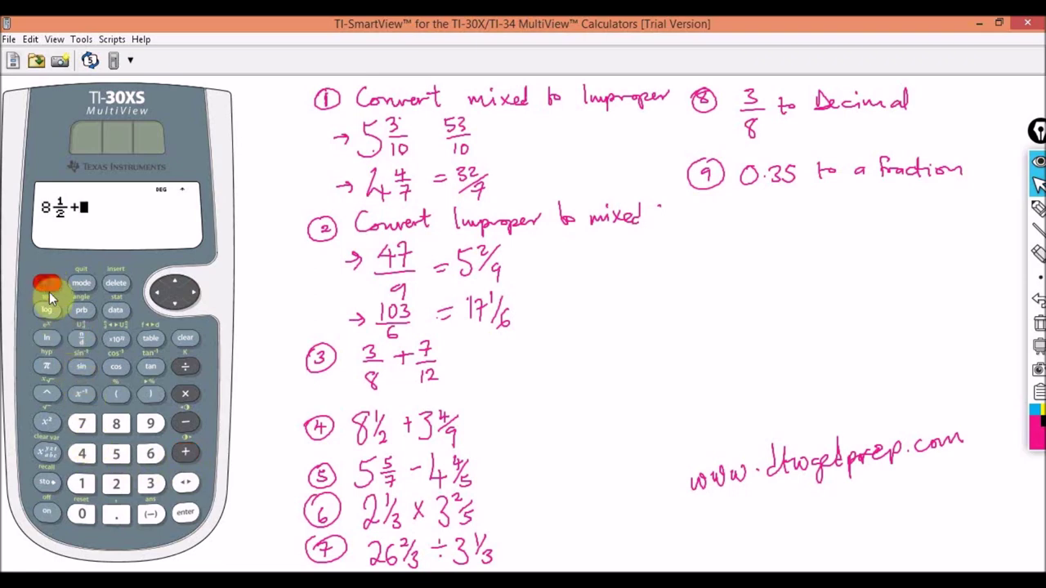
click(81, 338)
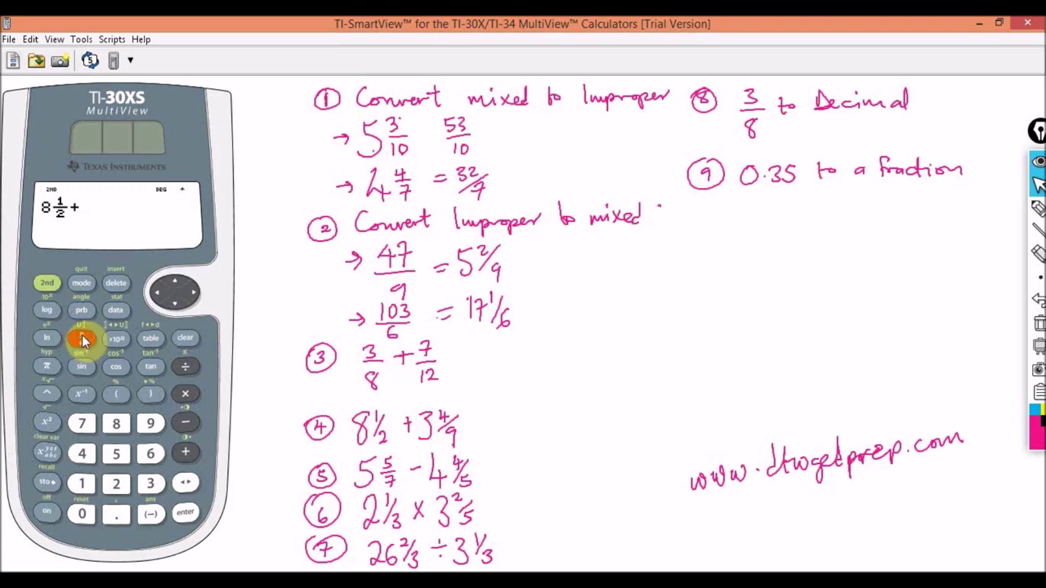
click(154, 487)
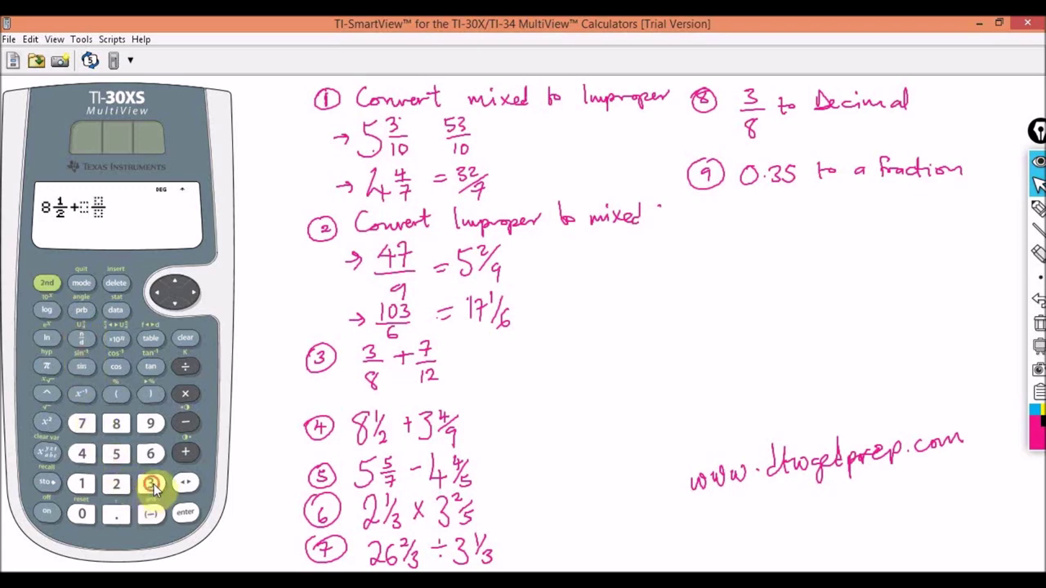
click(152, 486)
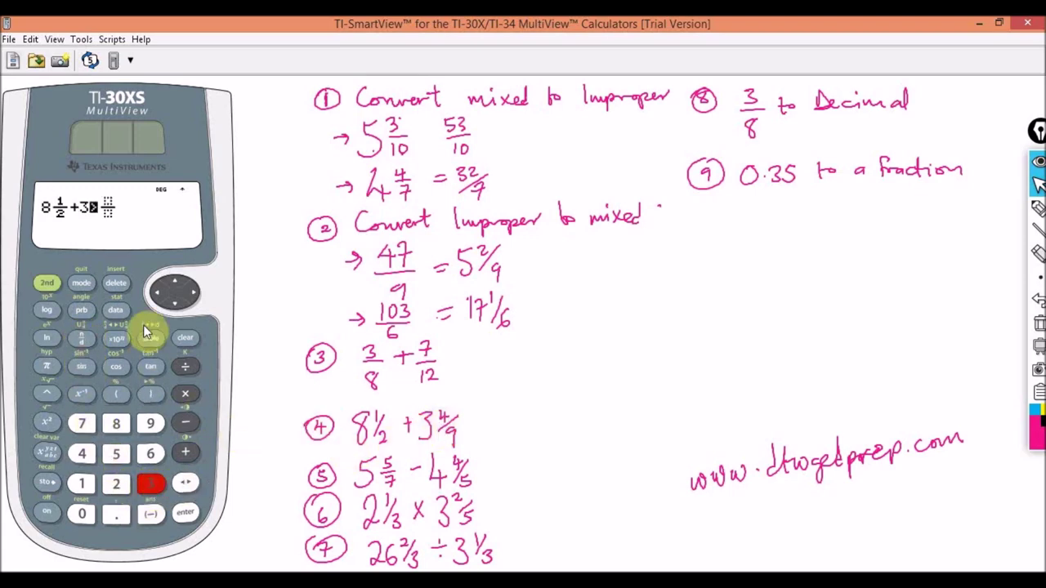
click(189, 291)
click(191, 294)
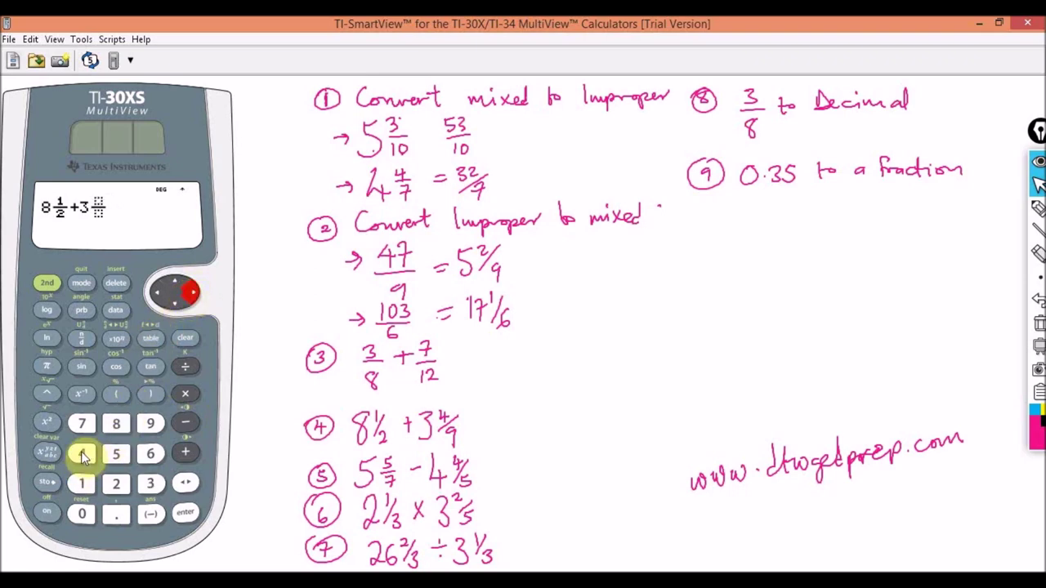
click(169, 307)
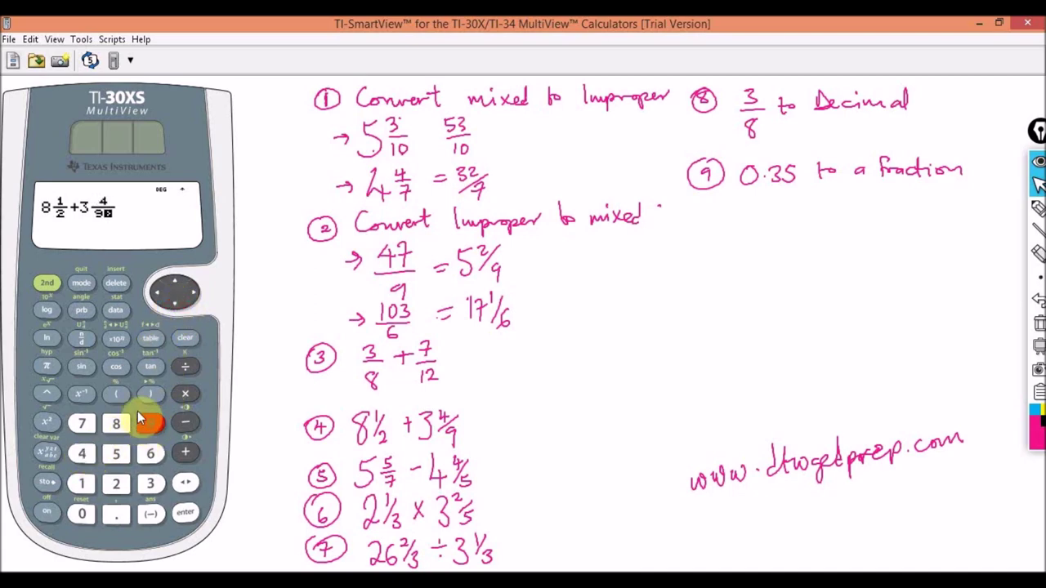
click(193, 292)
click(186, 512)
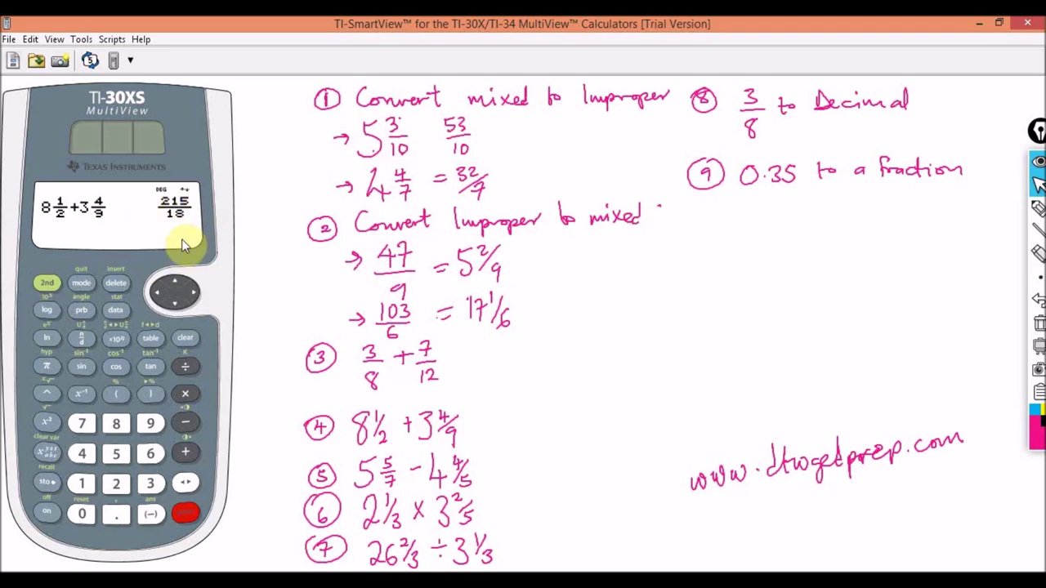
- Convert 215/18 to the mixed number 11 17/18
click(46, 283)
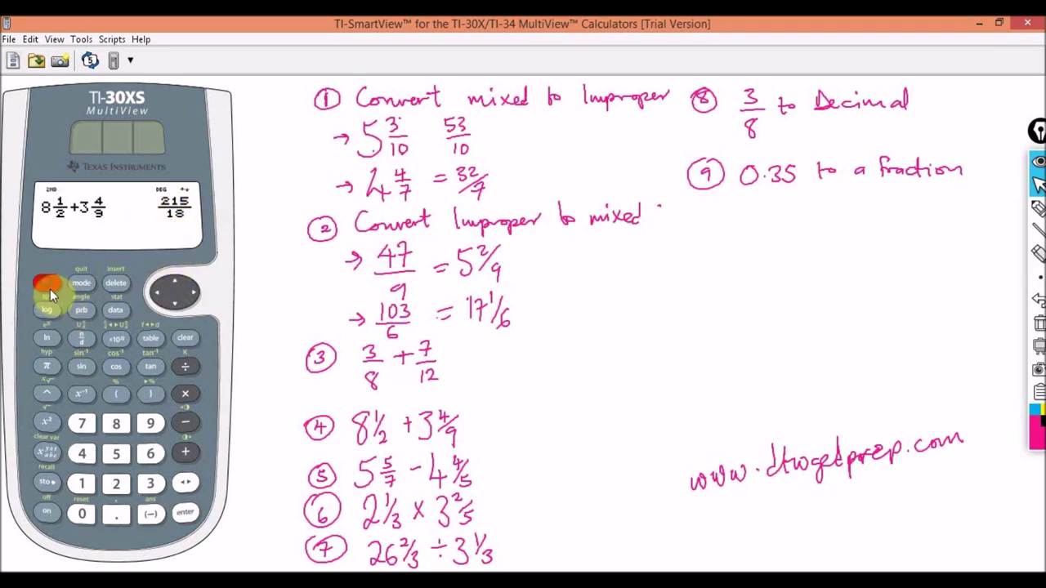
click(116, 338)
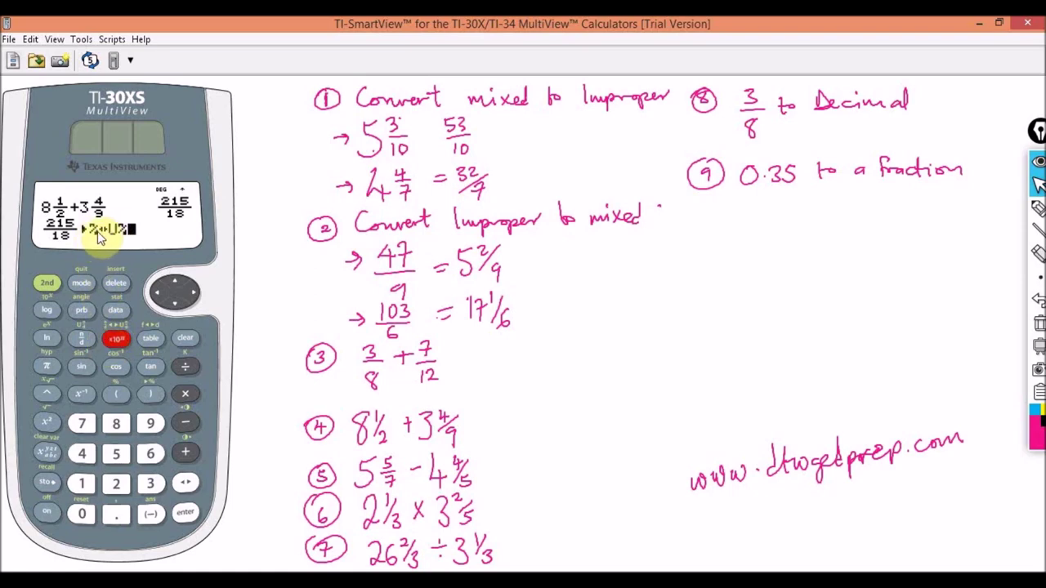
click(185, 515)
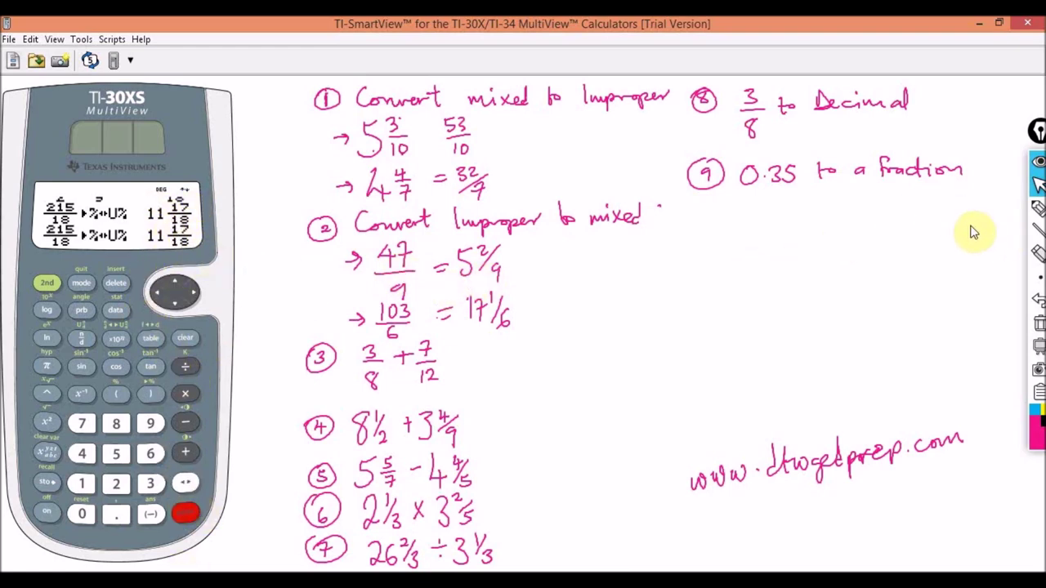
- Handwrite = 23/24 after problem 3 and = 11 17/18 = 215/18 after problem 4
click(993, 210)
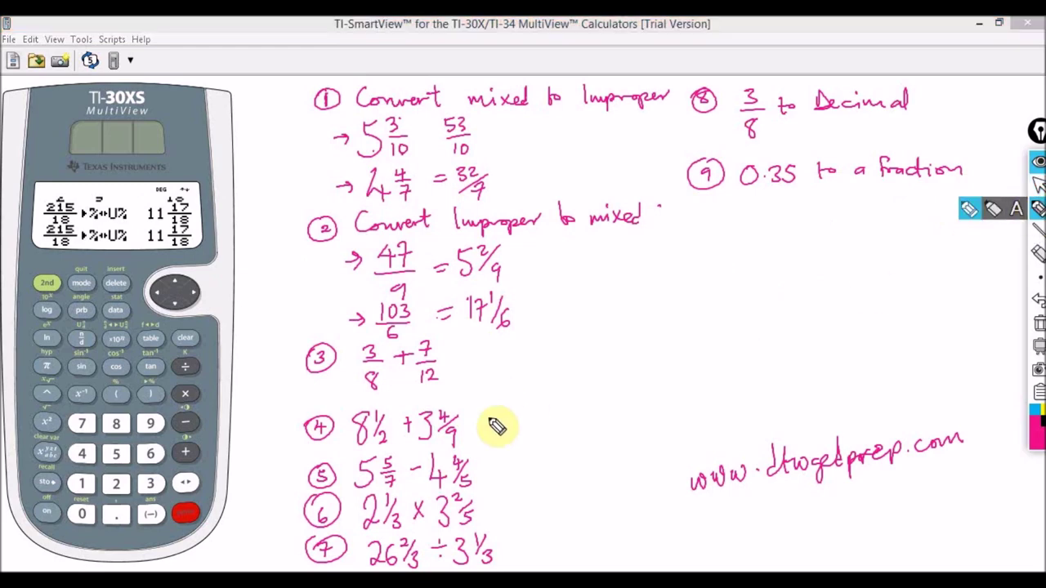
drag(472, 422, 483, 421)
drag(473, 427, 484, 427)
mouse_move(452, 360)
mouse_down()
mouse_move(490, 350)
mouse_move(483, 374)
mouse_move(498, 380)
mouse_move(499, 372)
mouse_up()
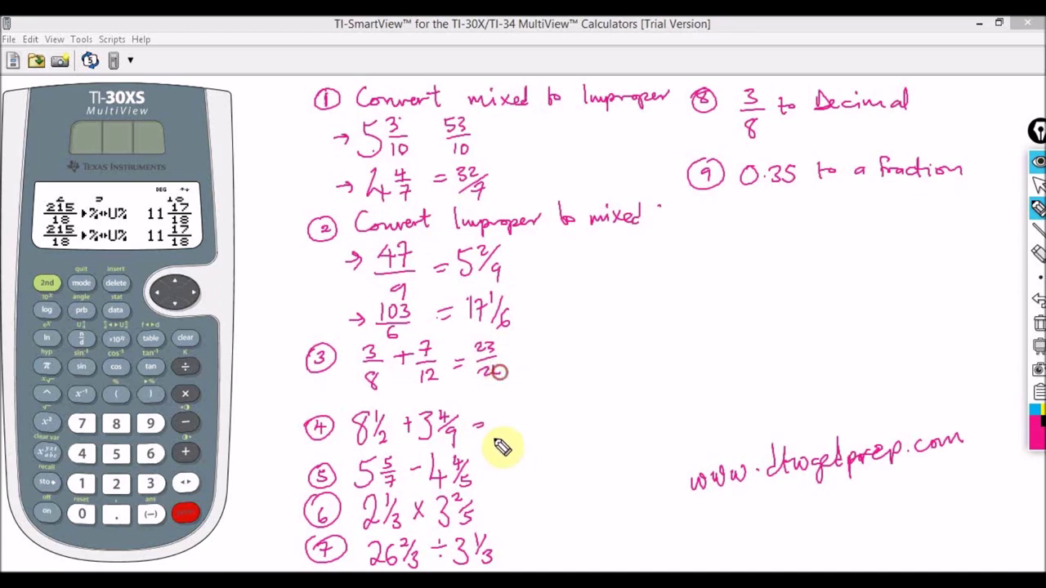
mouse_move(497, 410)
mouse_down()
mouse_move(533, 410)
mouse_move(523, 422)
mouse_move(533, 408)
mouse_move(527, 428)
mouse_move(558, 408)
mouse_up()
mouse_move(550, 415)
mouse_down()
mouse_move(566, 396)
mouse_move(577, 406)
mouse_move(589, 387)
mouse_move(576, 425)
mouse_up()
drag(588, 413, 584, 425)
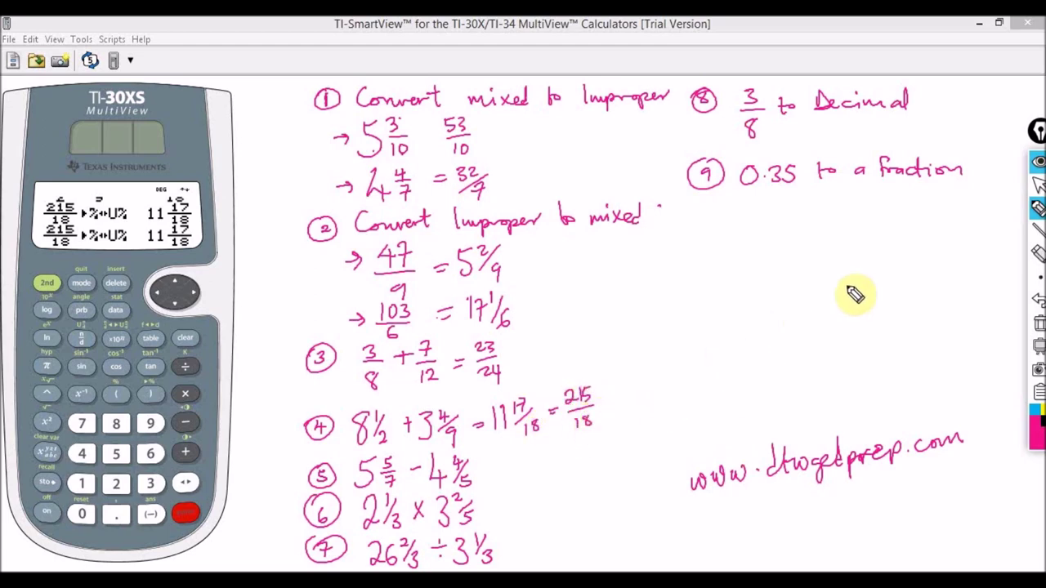
click(1036, 209)
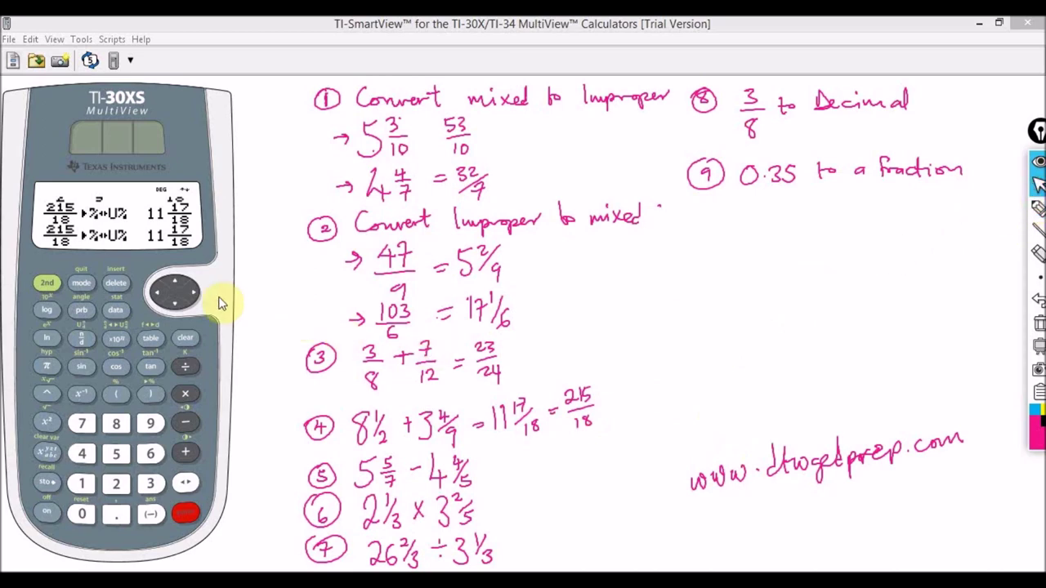
- Clear the display and enter the mixed number 5 5/7, fixing a mistyped numerator
click(185, 338)
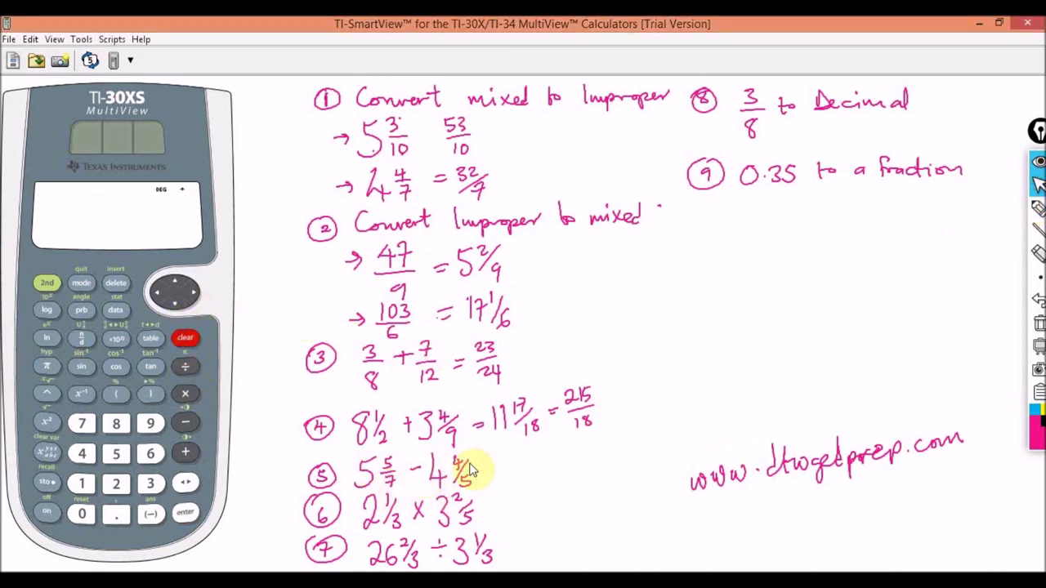
click(45, 282)
click(81, 338)
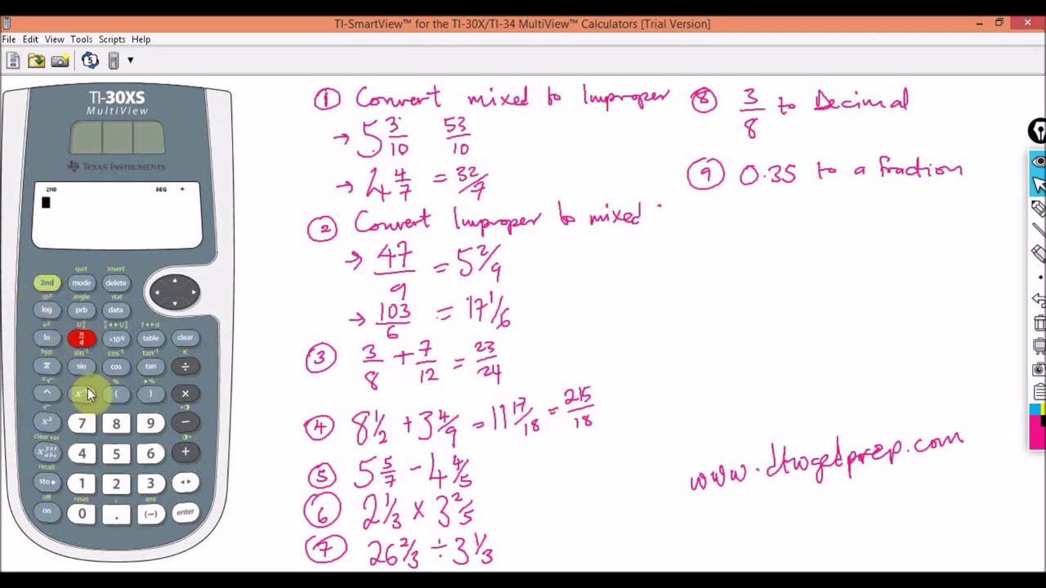
click(118, 460)
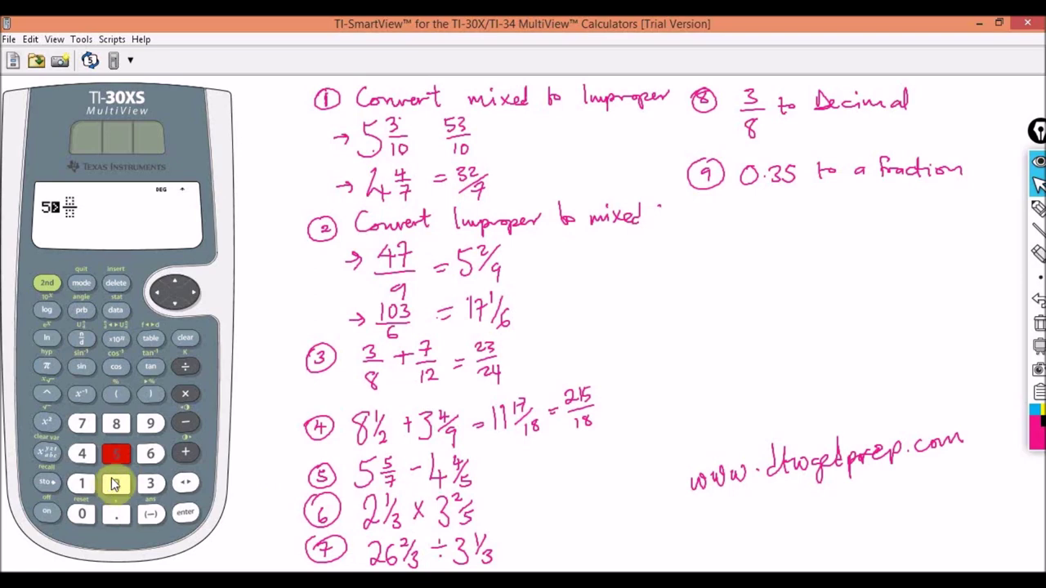
click(194, 290)
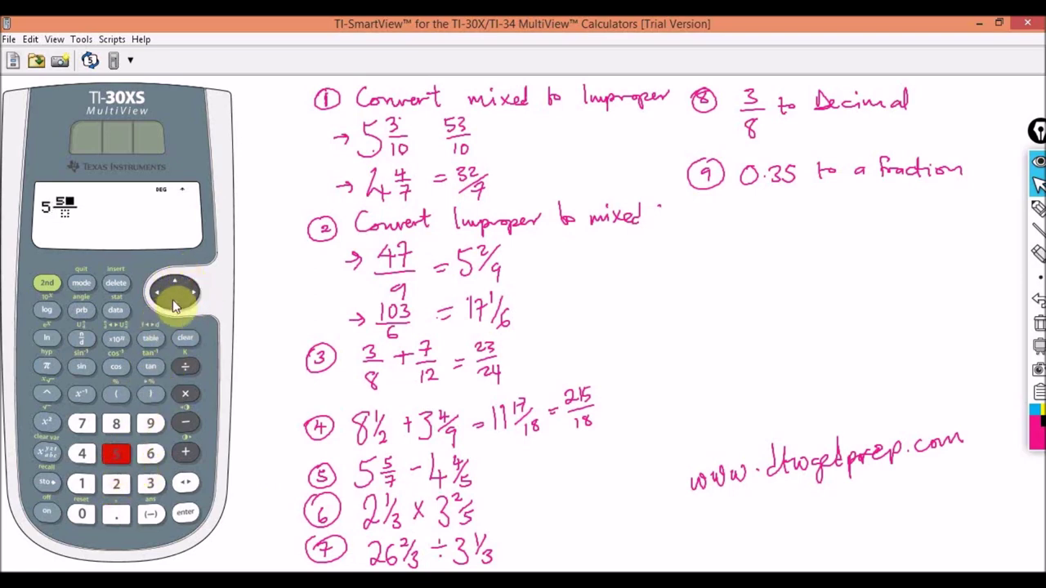
click(83, 424)
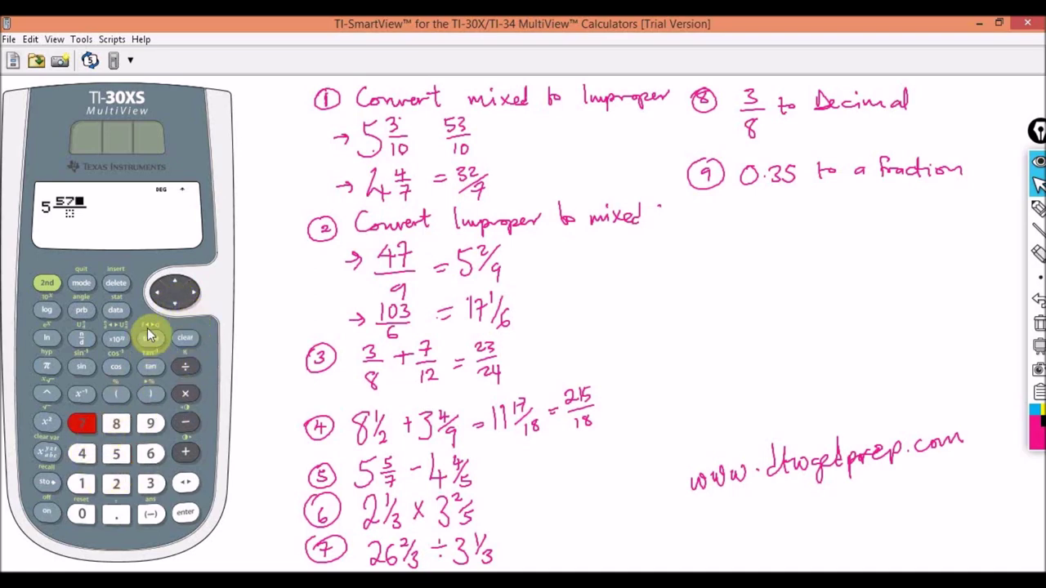
click(117, 284)
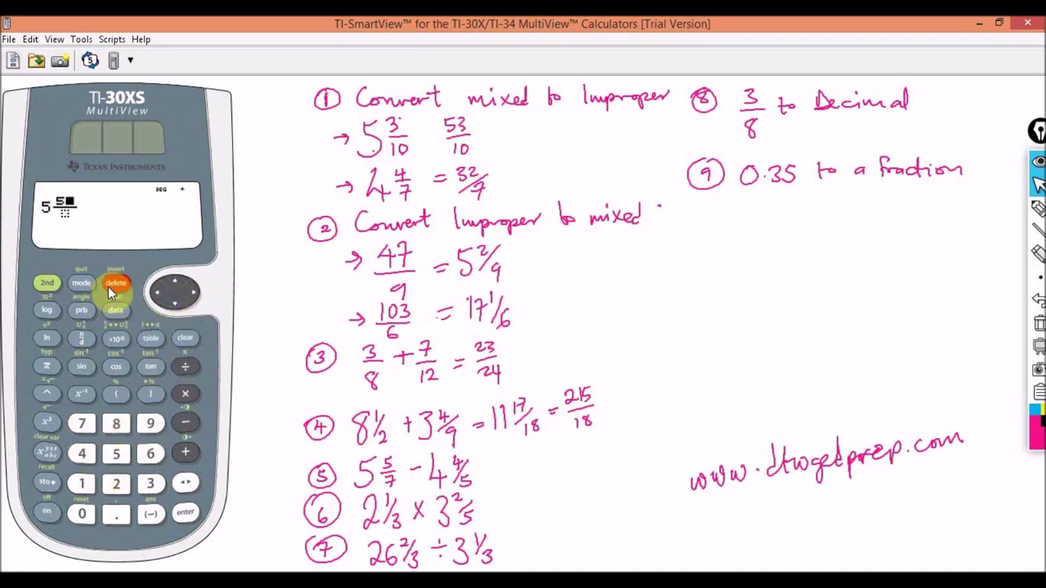
click(175, 304)
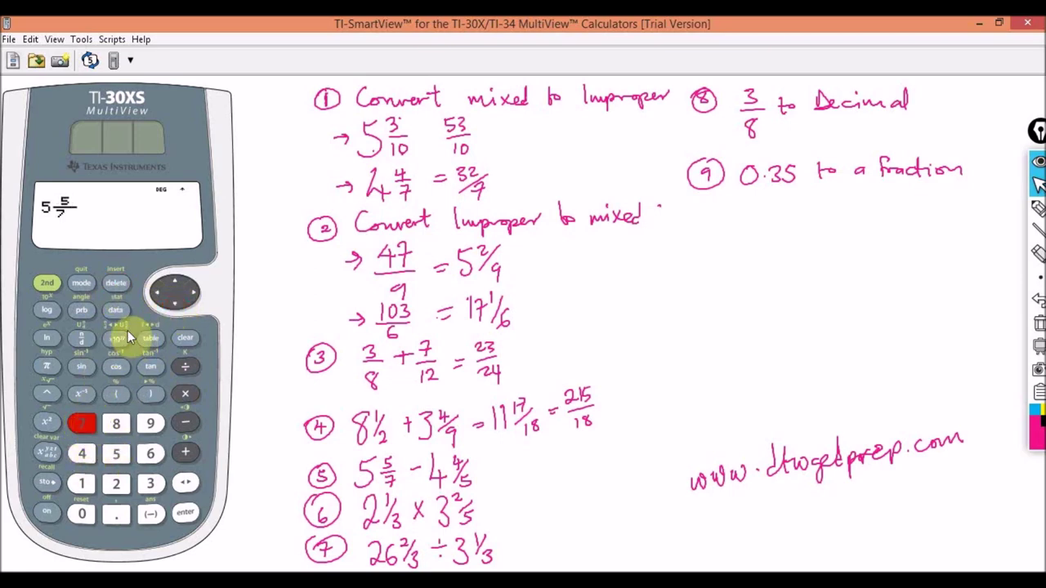
click(193, 288)
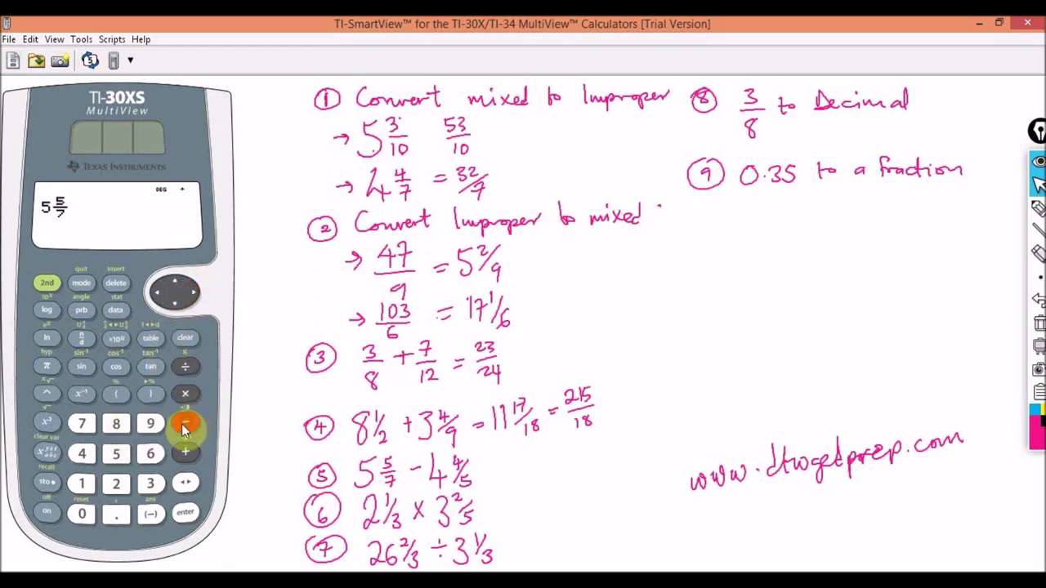
- Enter the second mixed number 4 4/5 after the minus sign
click(47, 284)
click(80, 338)
click(85, 456)
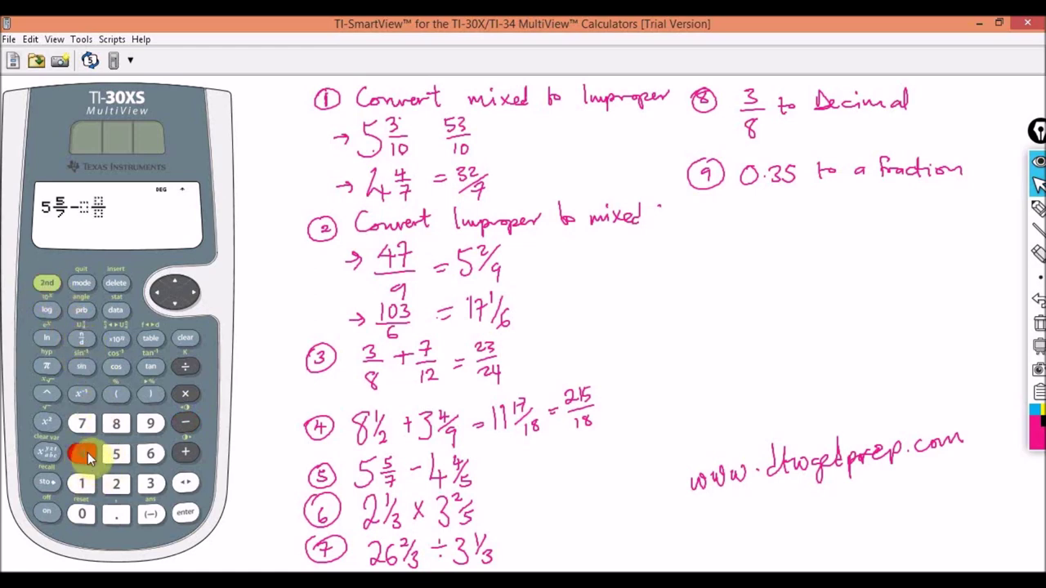
click(188, 294)
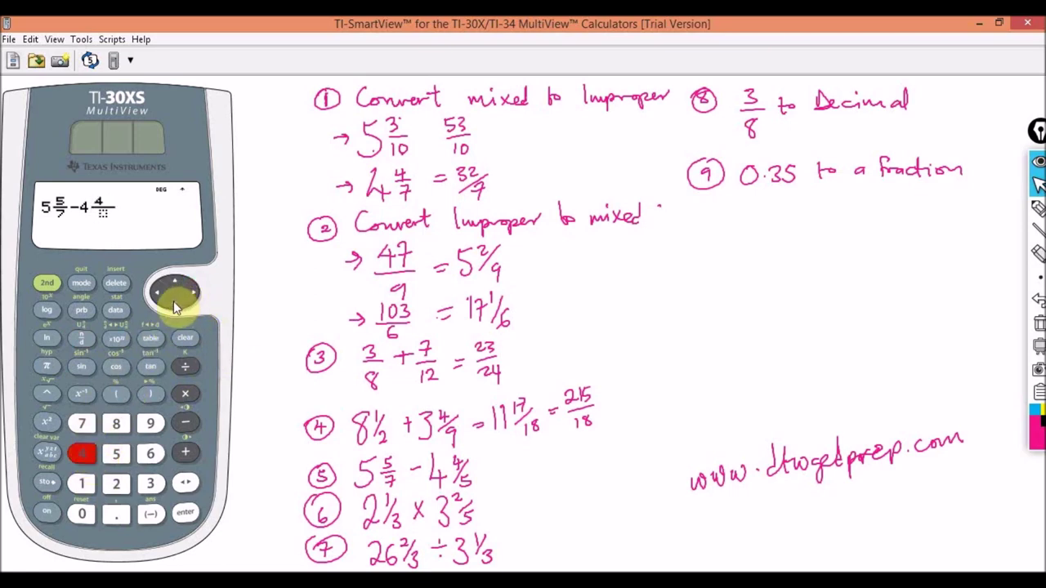
click(173, 305)
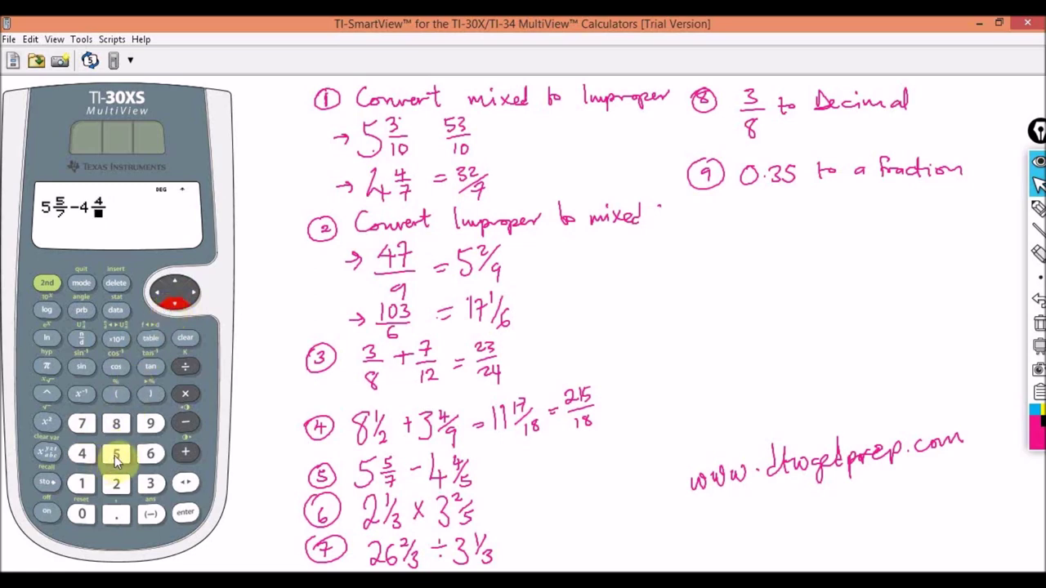
click(115, 457)
click(194, 292)
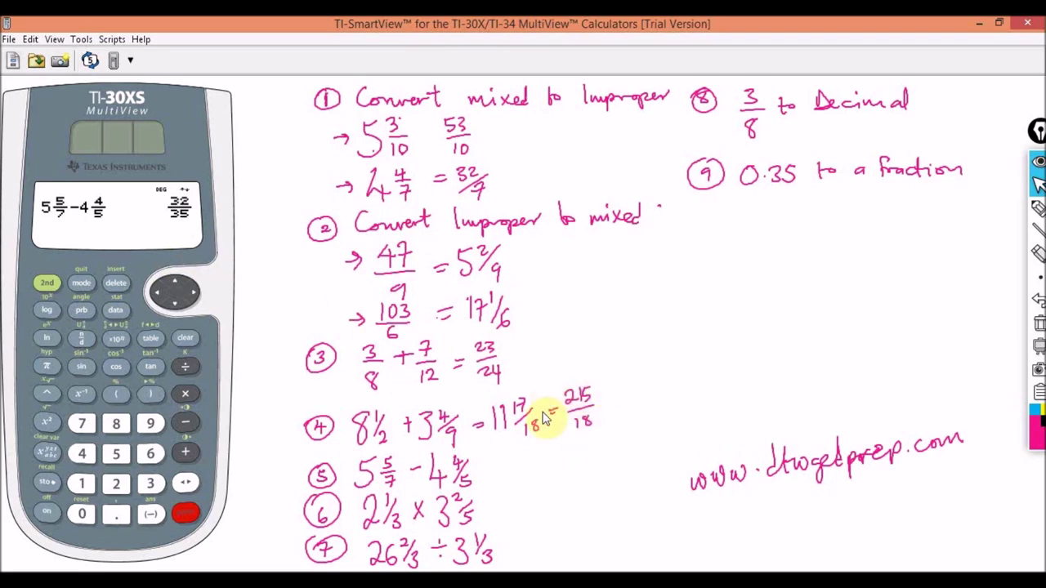
- Start entering 2 1/3, then delete the mistaken entry and clear to start over
click(186, 339)
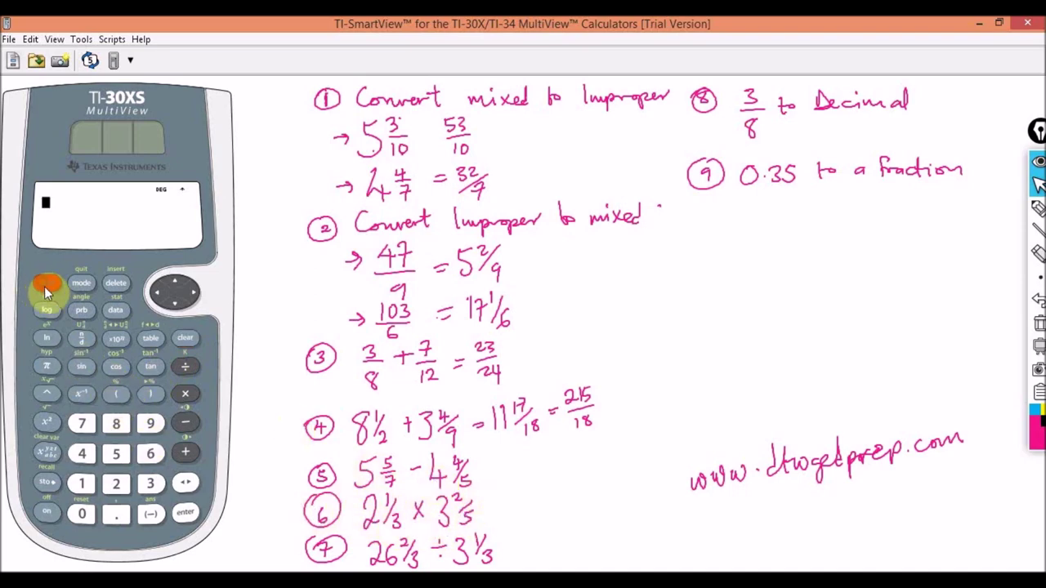
click(82, 339)
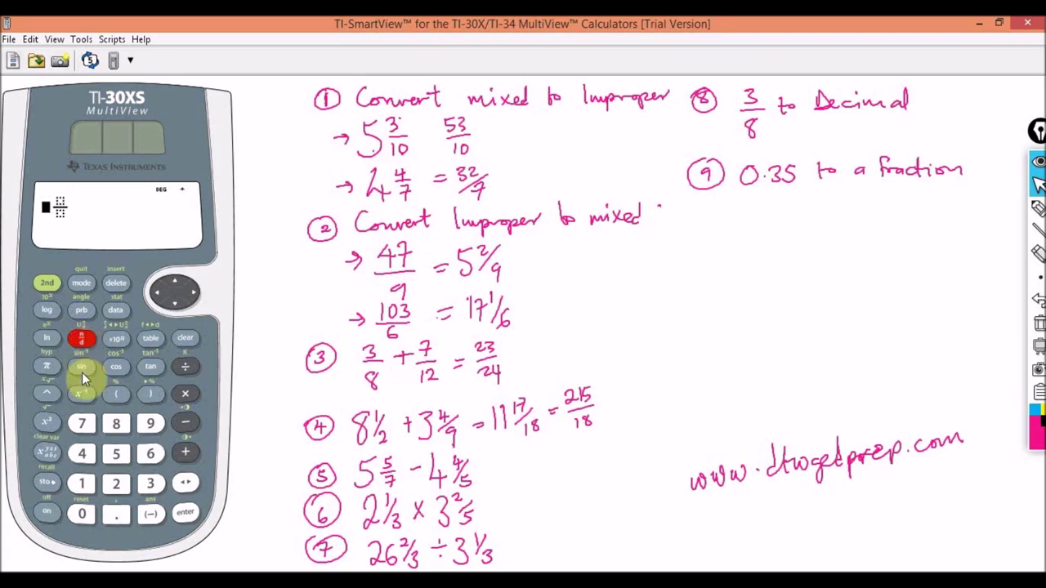
click(114, 488)
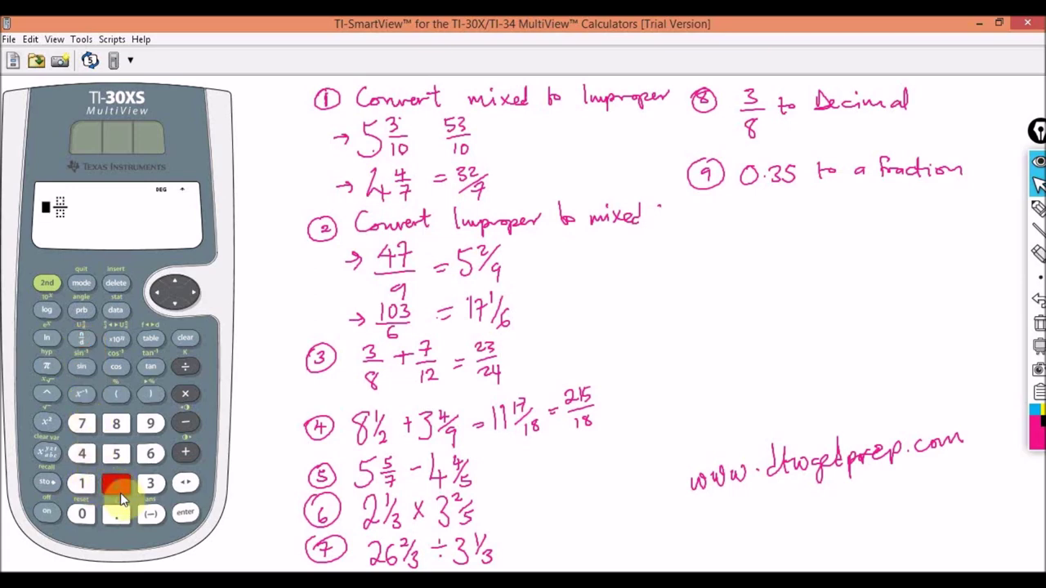
click(195, 293)
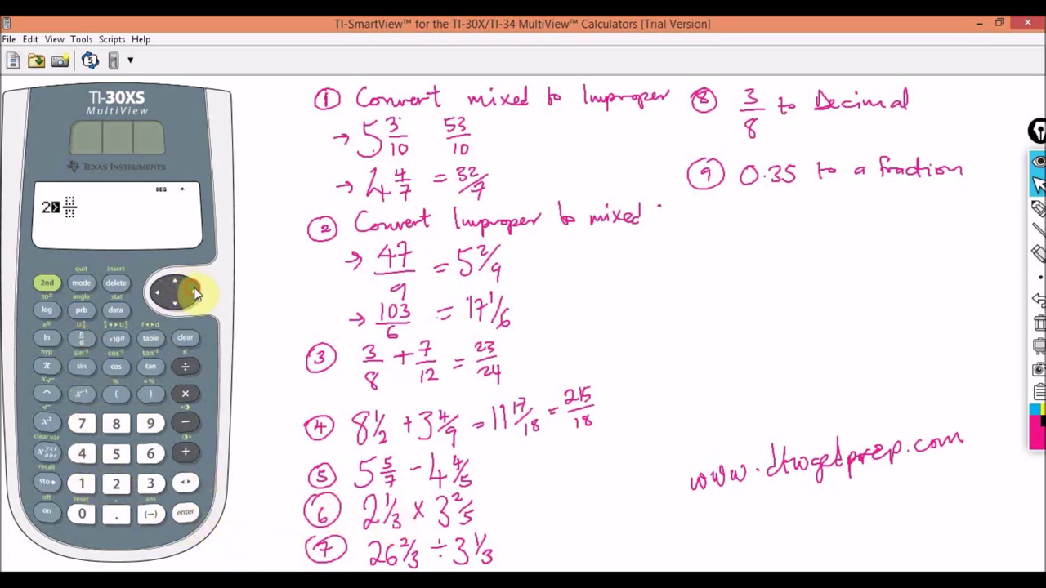
click(81, 483)
click(81, 483)
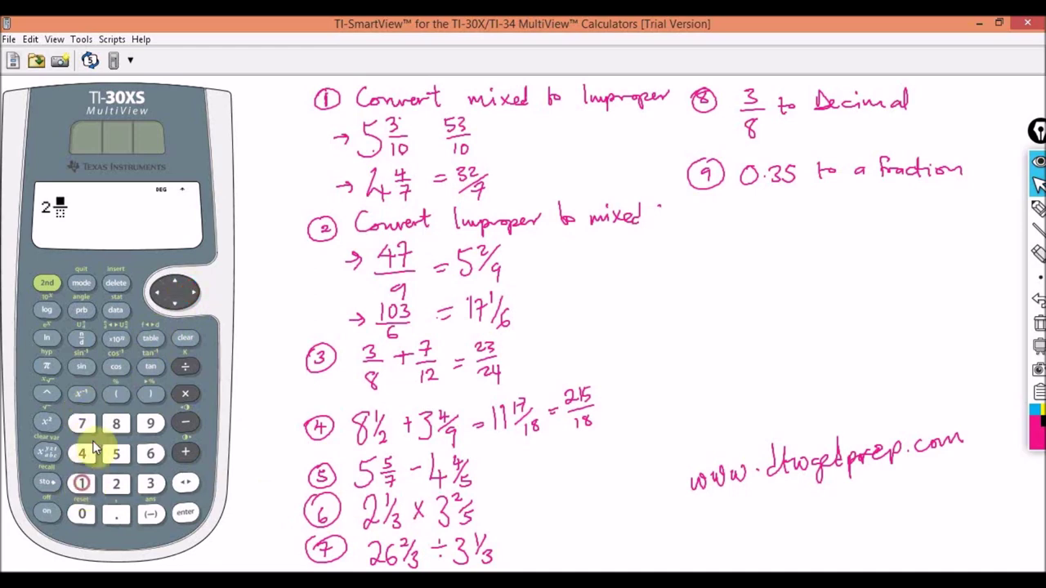
click(174, 301)
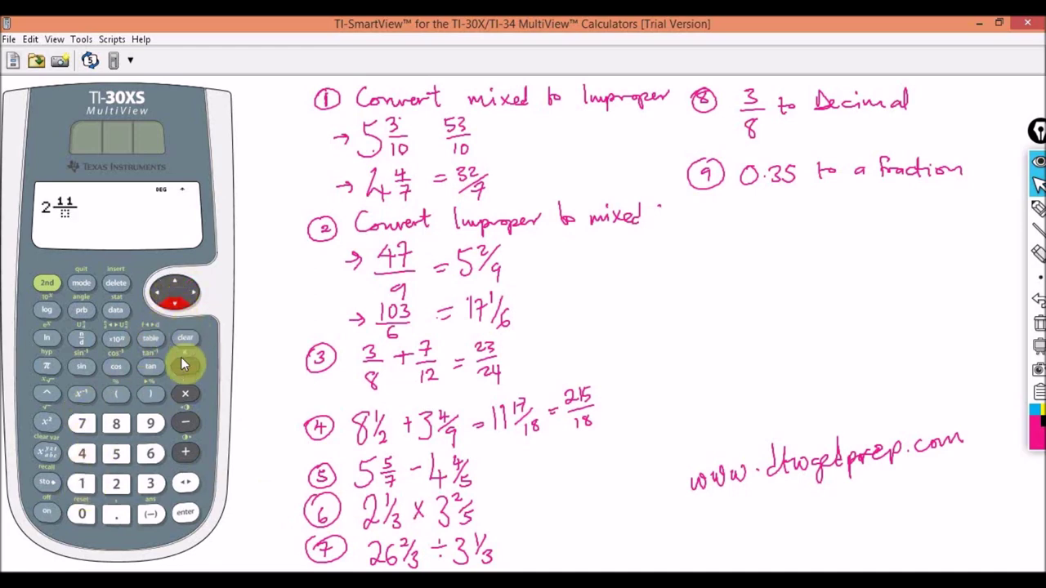
click(116, 284)
click(115, 283)
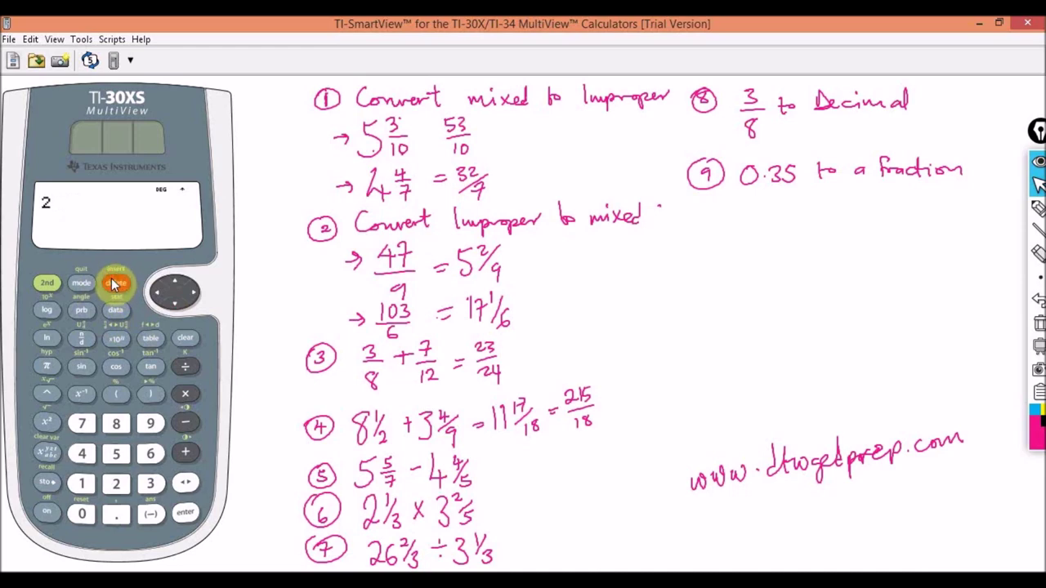
click(185, 342)
- Enter the mixed number 2 1/3 using the mixed-number template
click(47, 283)
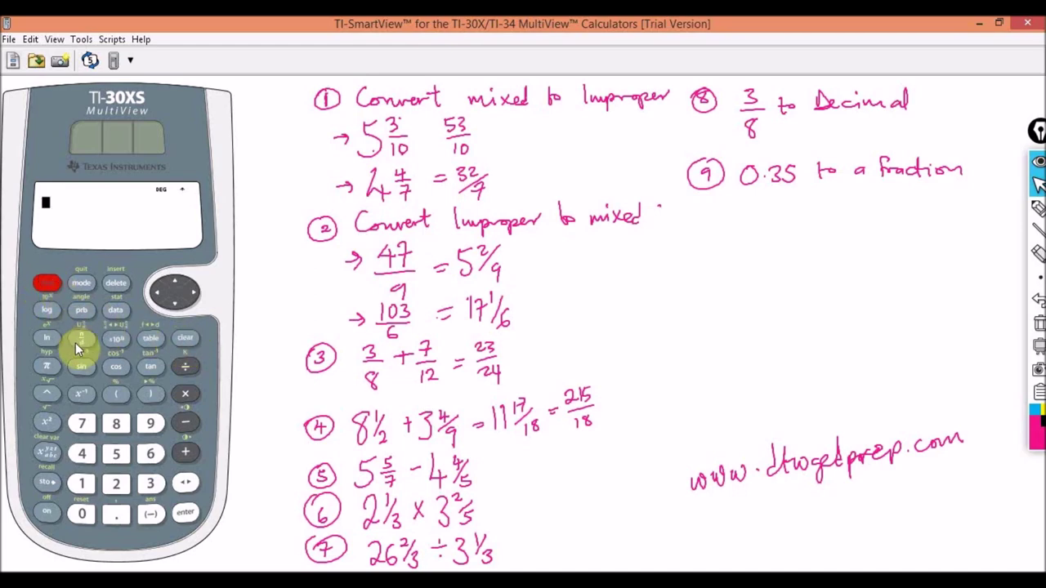
click(81, 338)
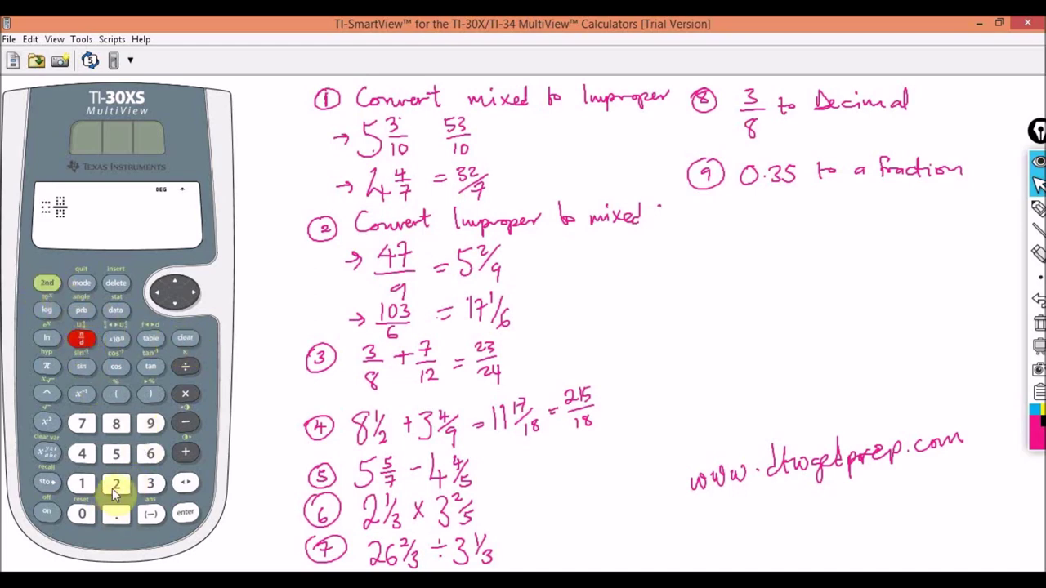
click(116, 484)
click(190, 292)
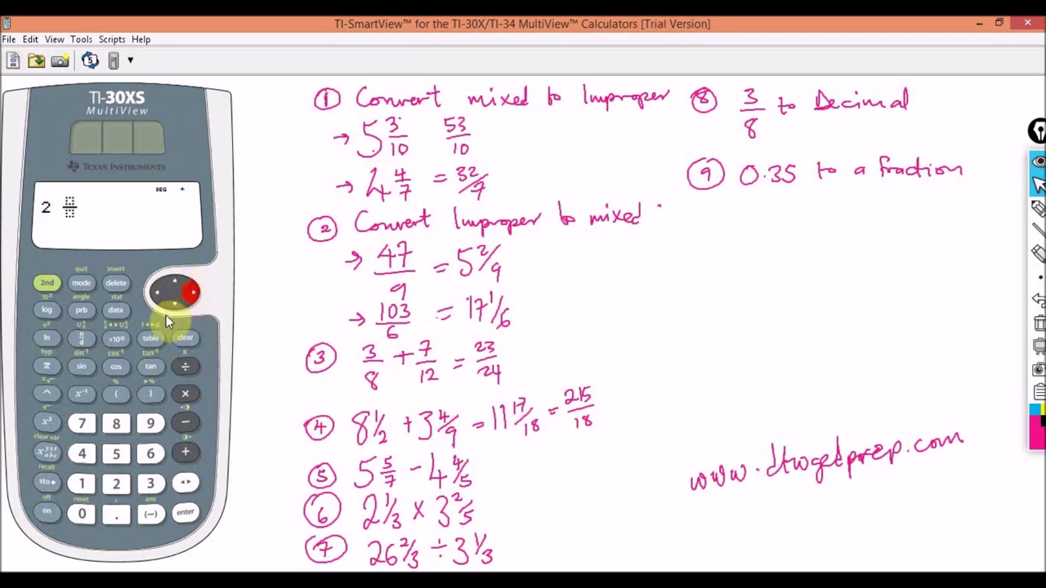
click(82, 484)
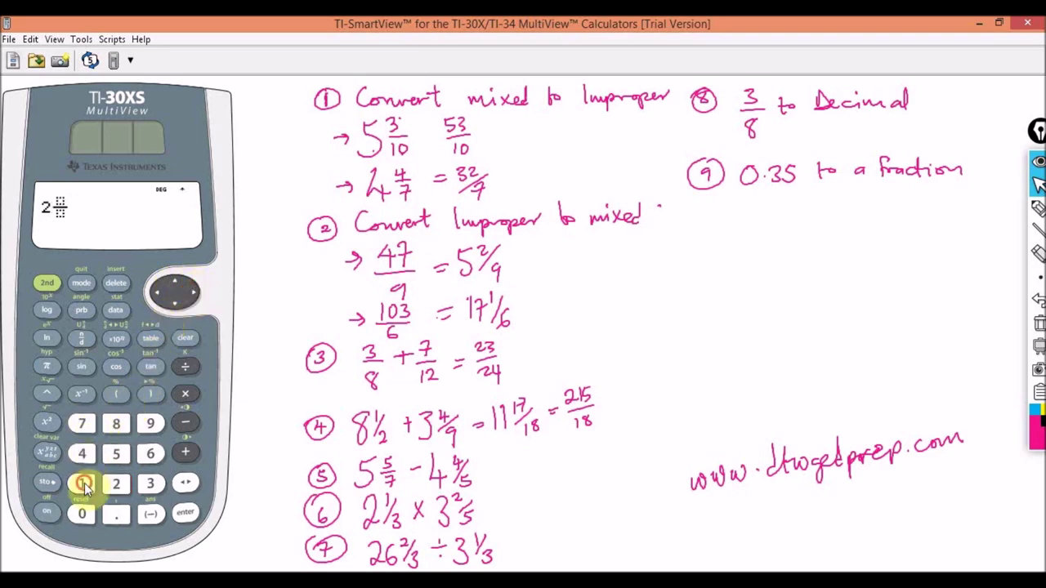
click(175, 302)
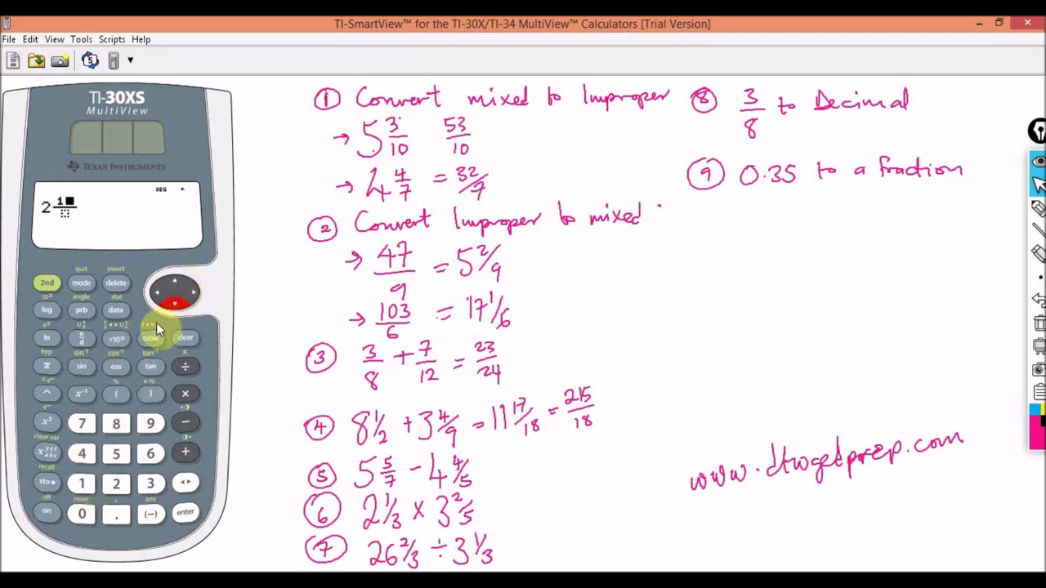
click(151, 486)
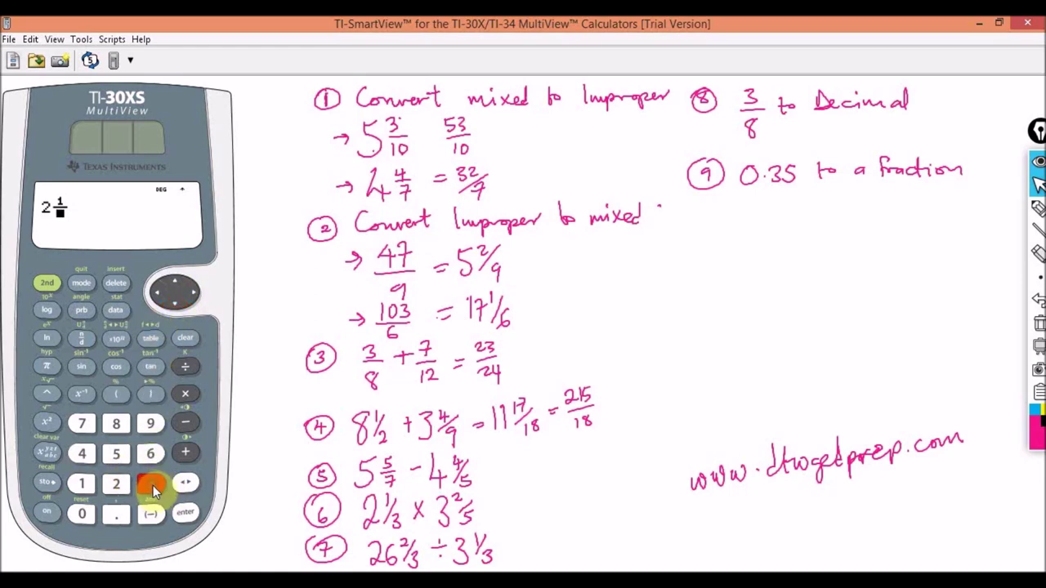
click(193, 292)
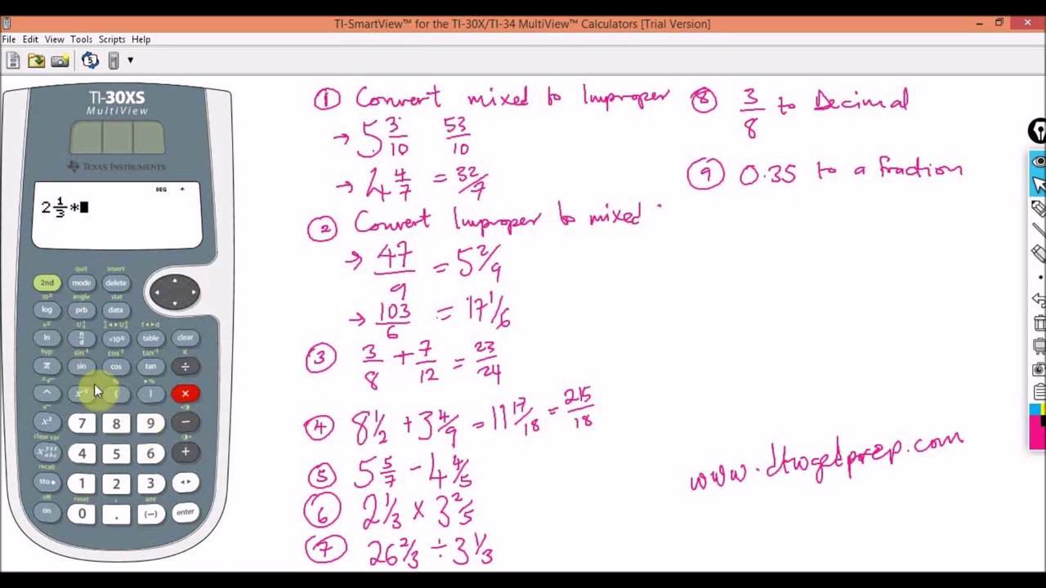
- Multiply by the mixed number 3 2/5 and evaluate, giving 119/15
click(47, 283)
click(82, 338)
click(150, 483)
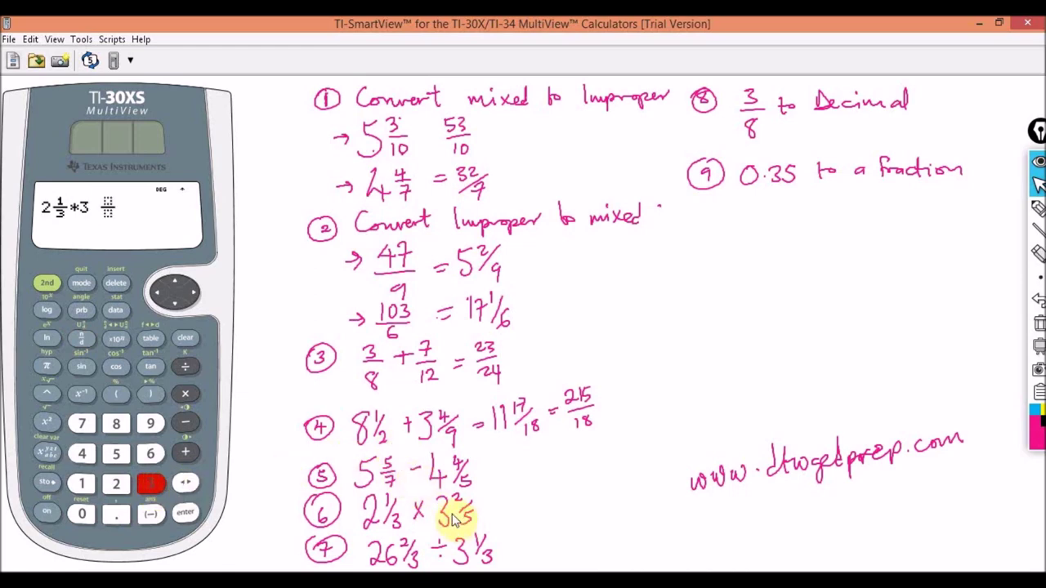
click(191, 292)
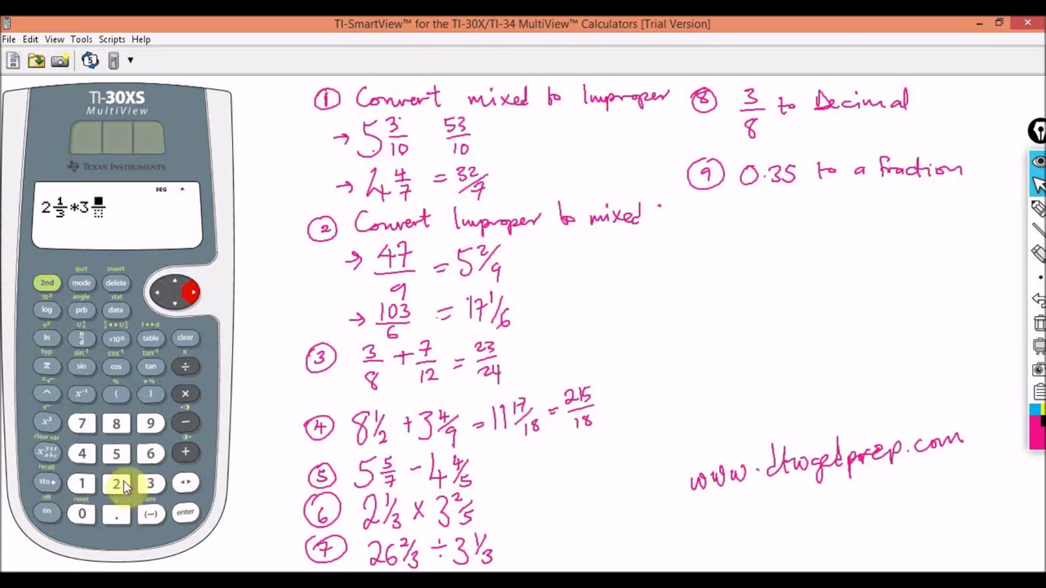
click(116, 487)
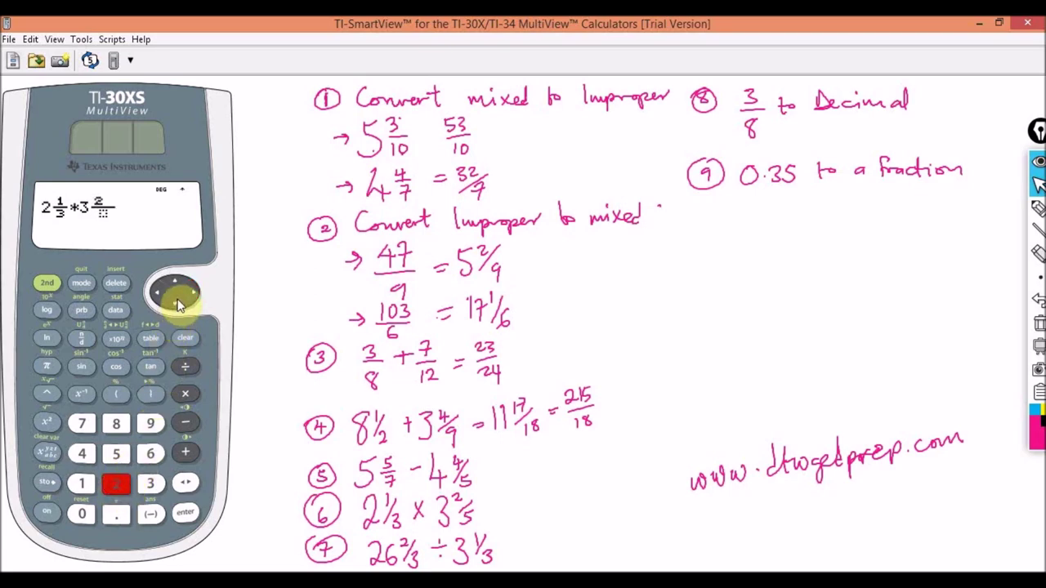
click(174, 303)
click(116, 453)
click(194, 291)
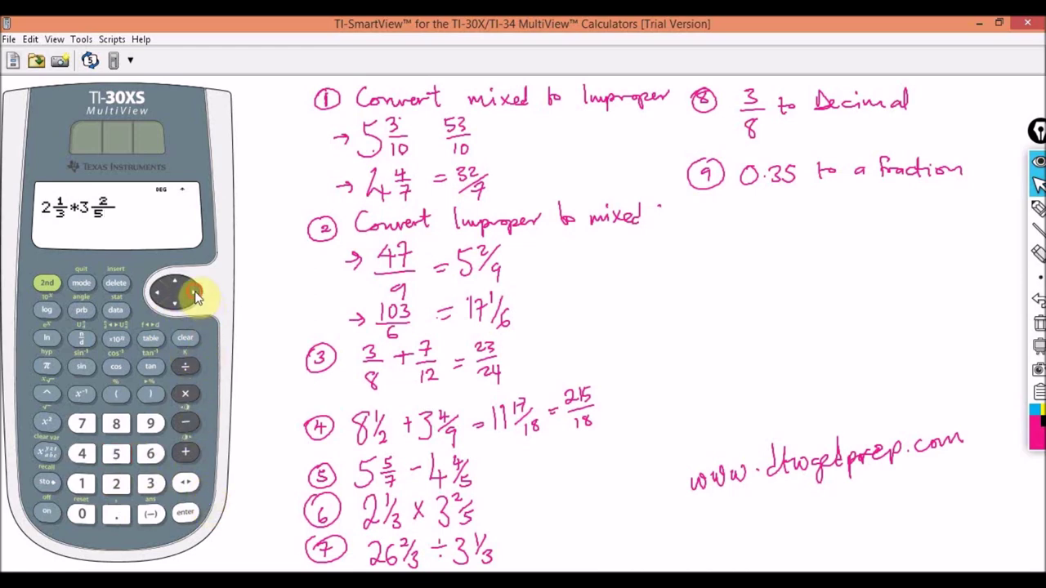
click(184, 515)
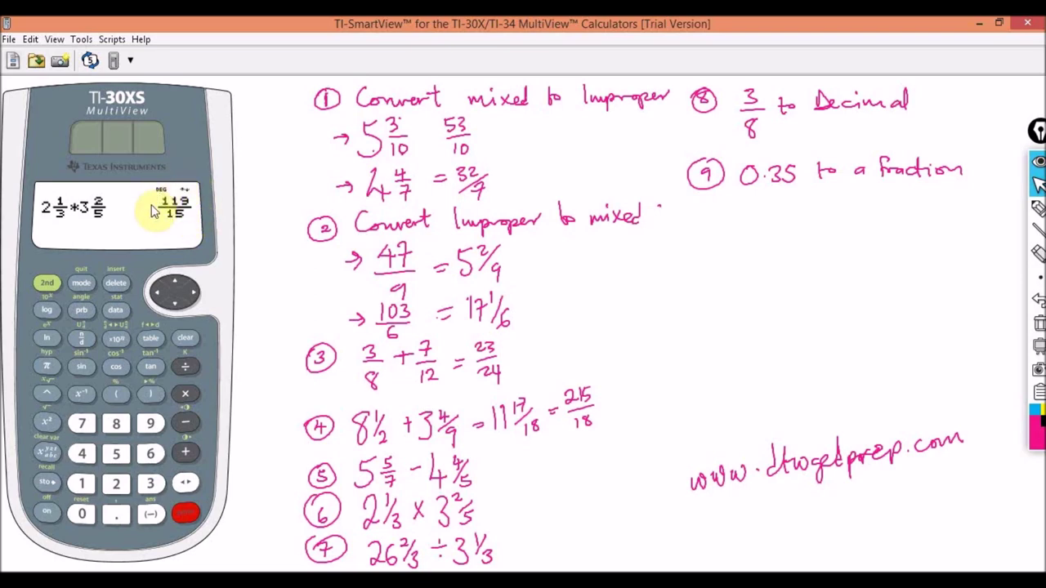
- Convert the result 119/15 to the mixed number 7 14/15
click(43, 284)
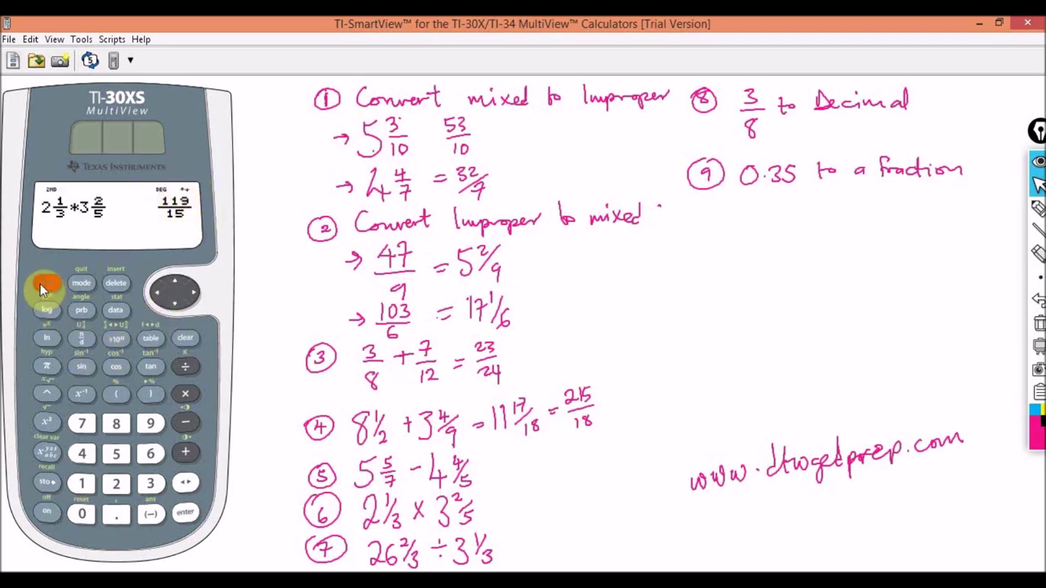
click(120, 343)
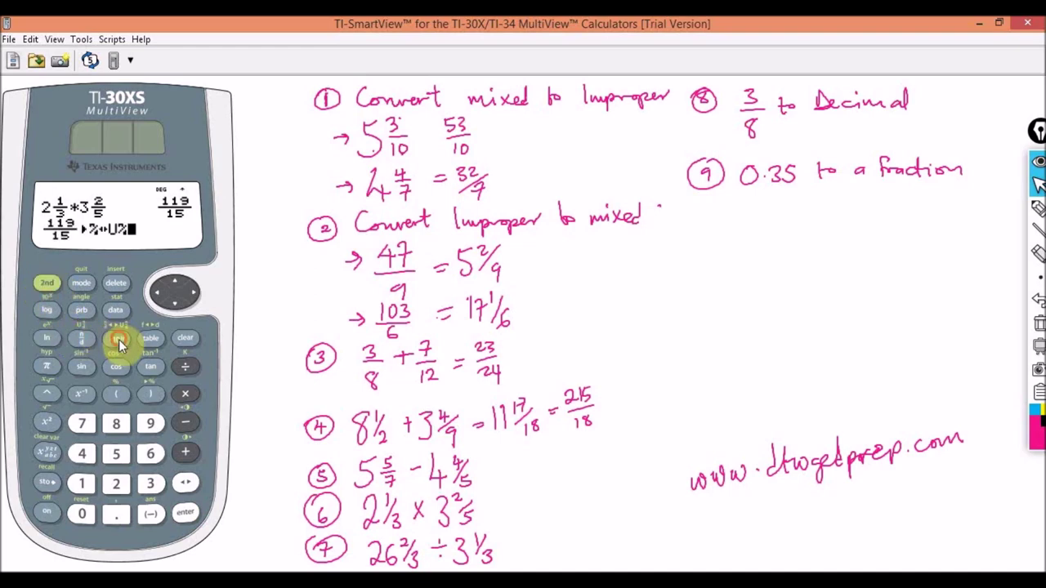
click(186, 514)
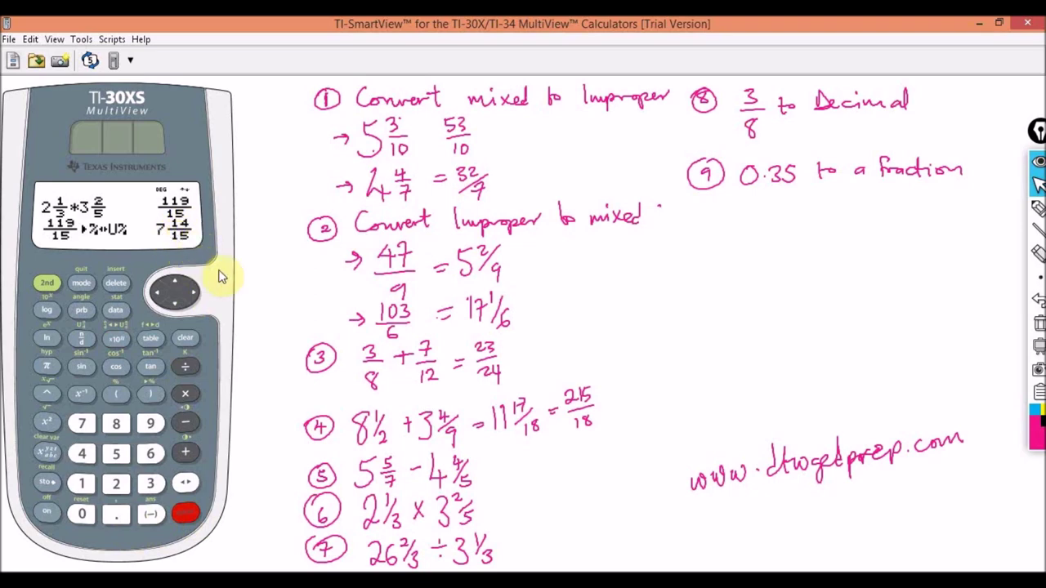
- Handwrite 119/15 = 7 14/15 in pink beside problem 6 and clear the calculator
click(1038, 210)
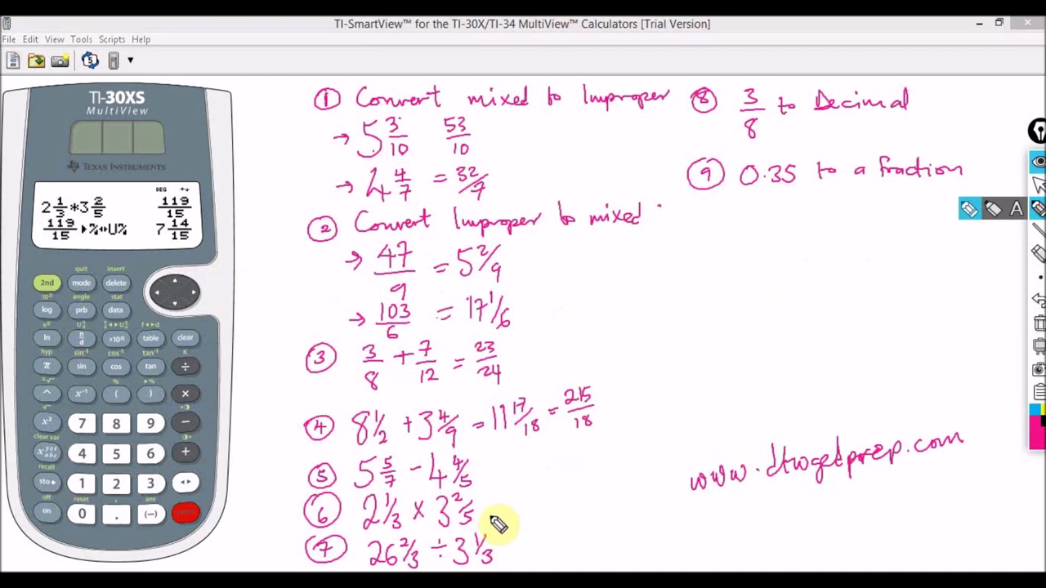
mouse_move(487, 510)
mouse_down()
mouse_move(531, 483)
mouse_move(550, 485)
mouse_move(541, 513)
mouse_move(575, 492)
mouse_move(561, 491)
mouse_move(575, 477)
mouse_move(574, 495)
mouse_move(592, 469)
mouse_move(618, 471)
mouse_move(608, 513)
mouse_up()
drag(616, 499, 613, 513)
click(1036, 187)
click(185, 337)
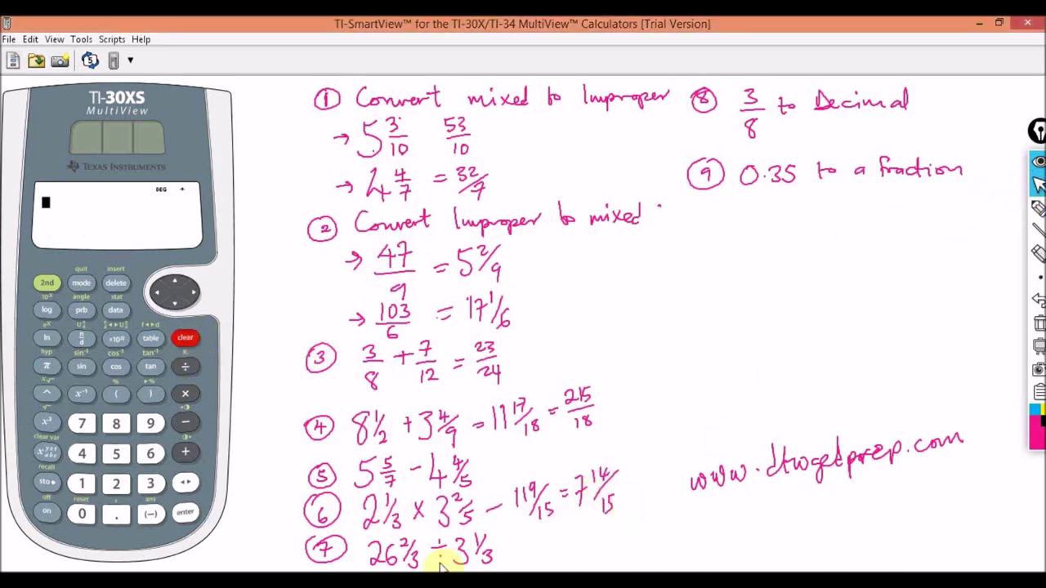
- Enter the mixed number 26 2/3 with the mixed-number template
click(45, 286)
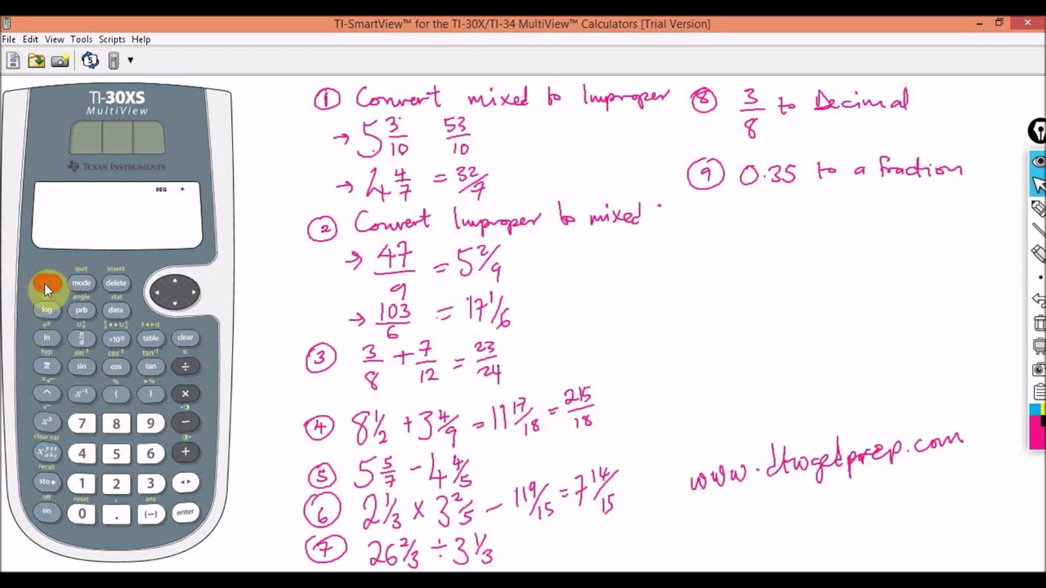
click(83, 336)
click(116, 483)
click(152, 454)
click(194, 294)
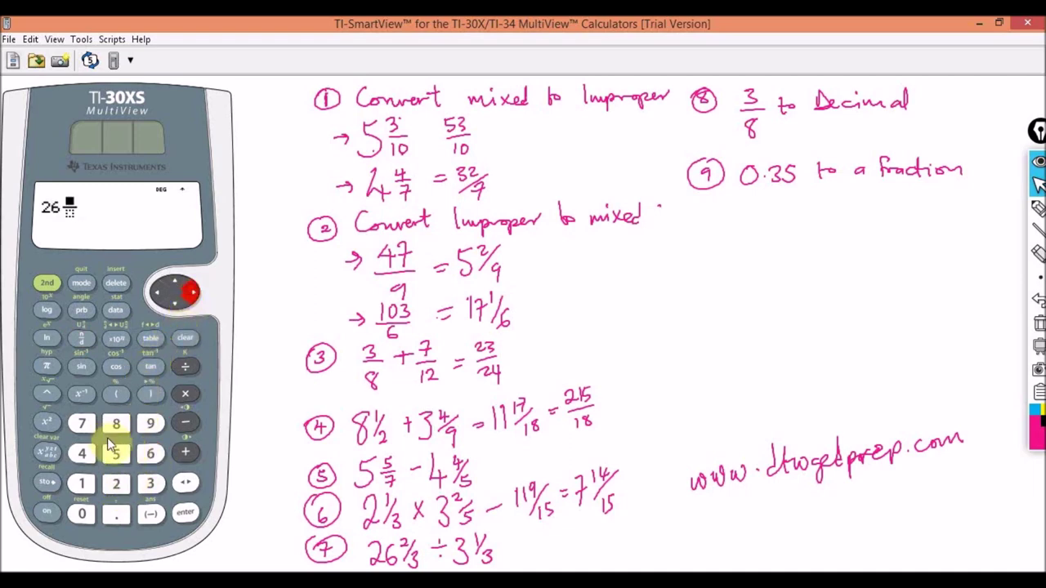
click(116, 482)
click(173, 304)
click(152, 484)
- Divide by the mixed number 3 1/3, evaluate to 8, and clear the display
click(81, 339)
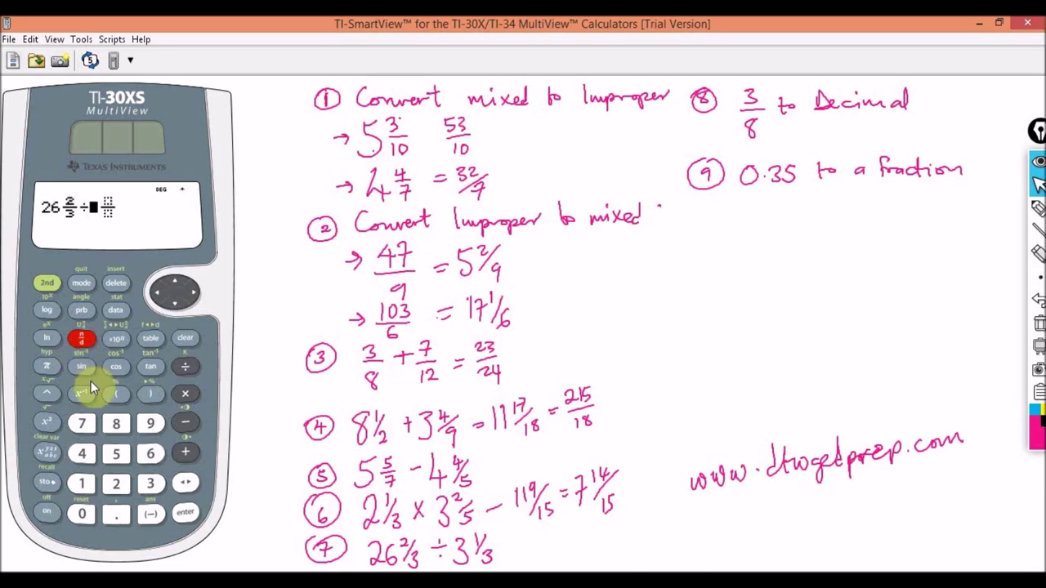
click(151, 486)
click(189, 292)
click(84, 486)
click(177, 304)
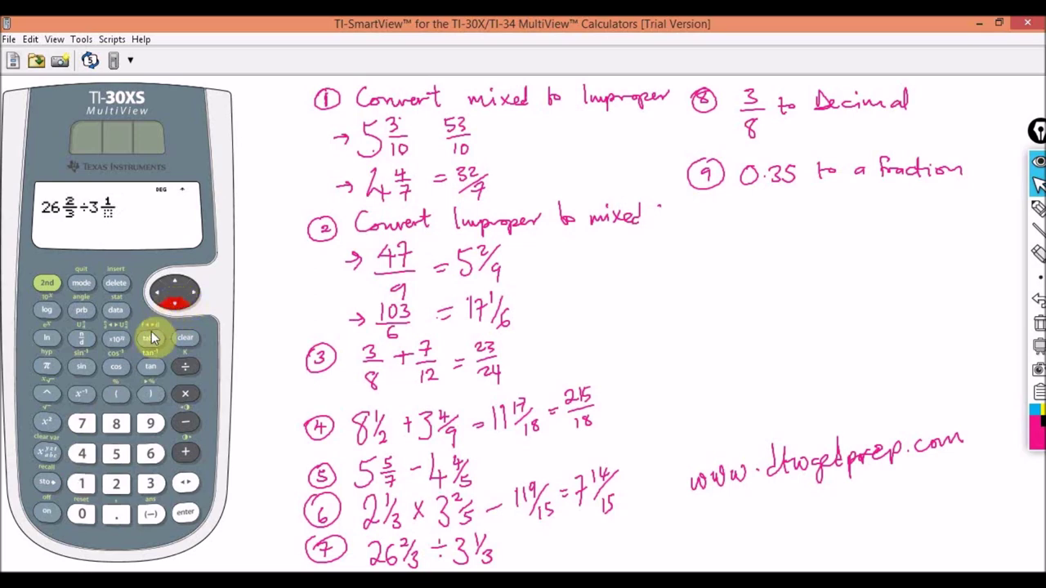
click(150, 483)
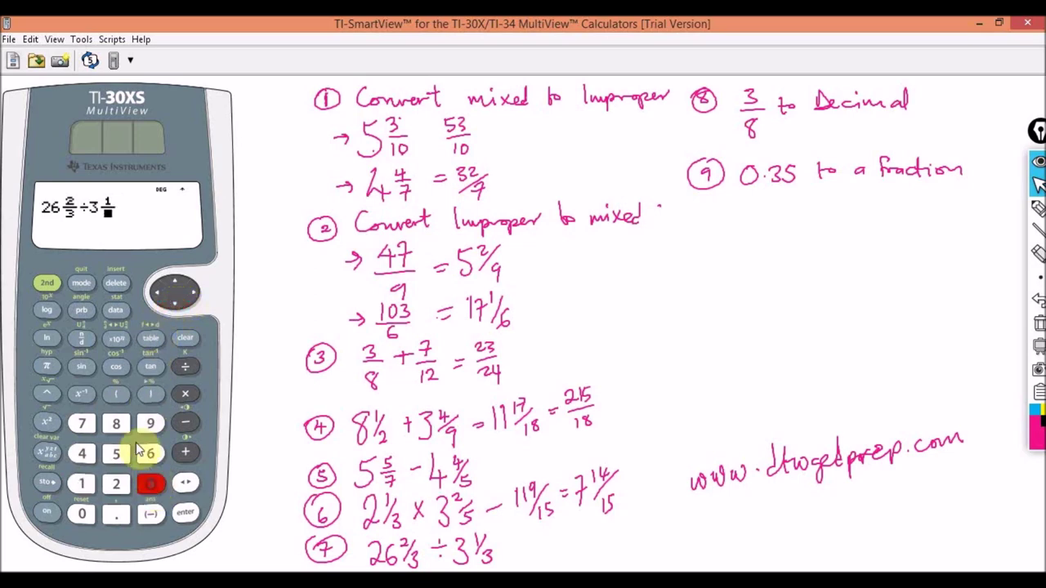
click(190, 291)
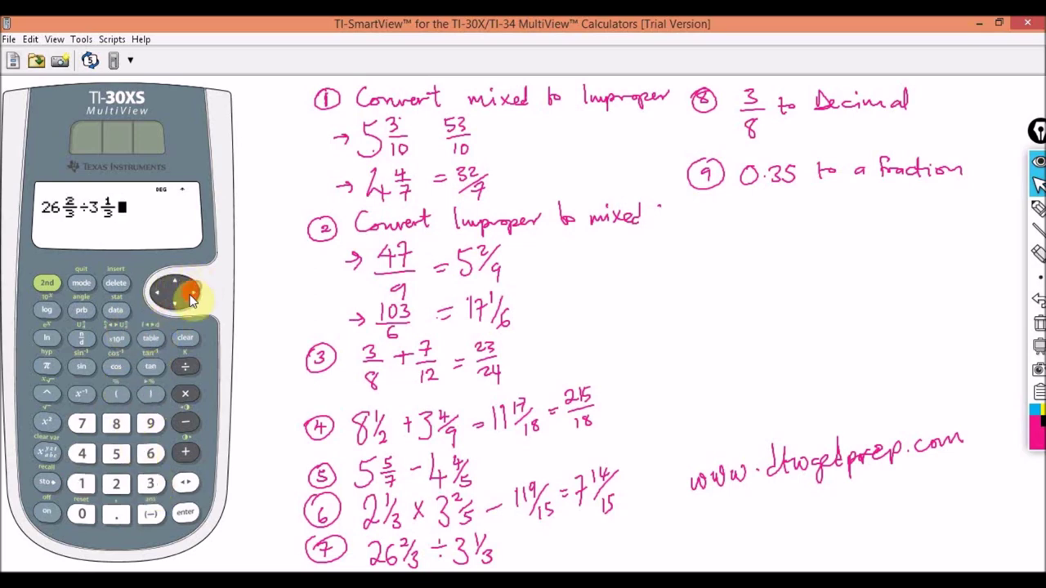
click(184, 515)
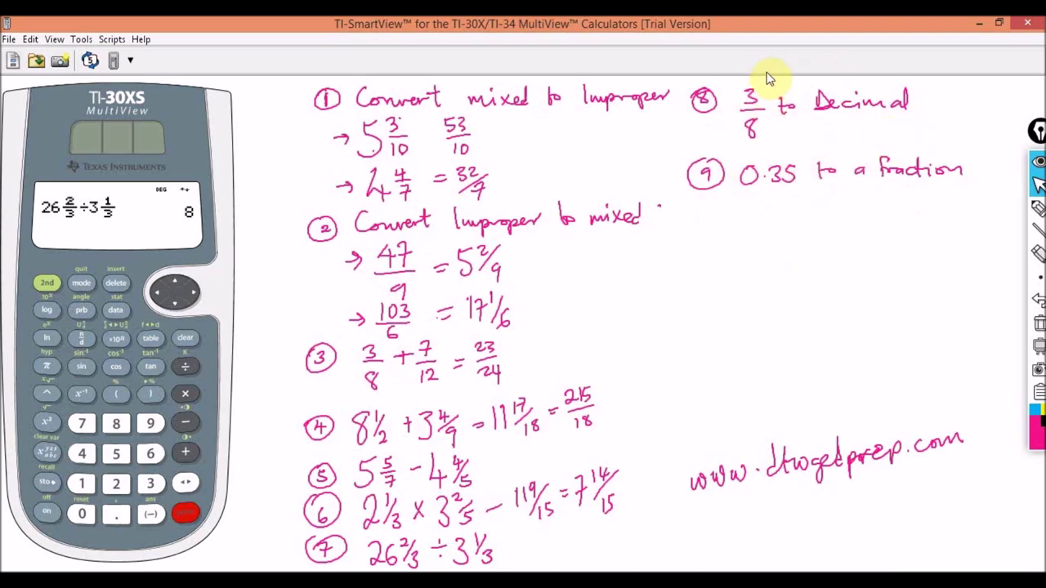
click(185, 340)
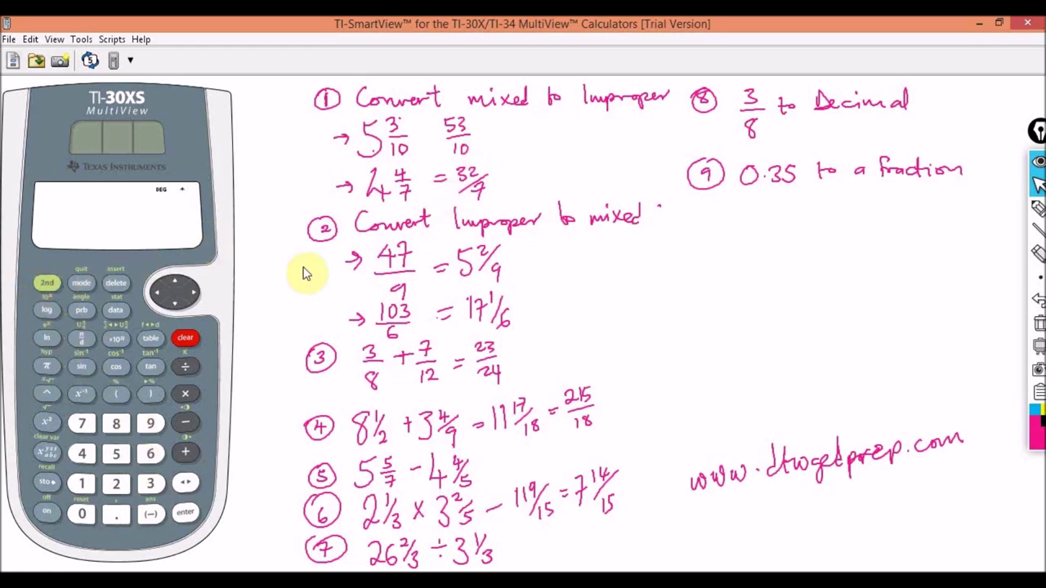
- Enter 3/8, evaluate it, convert it to 0.375, and clear the result
click(81, 340)
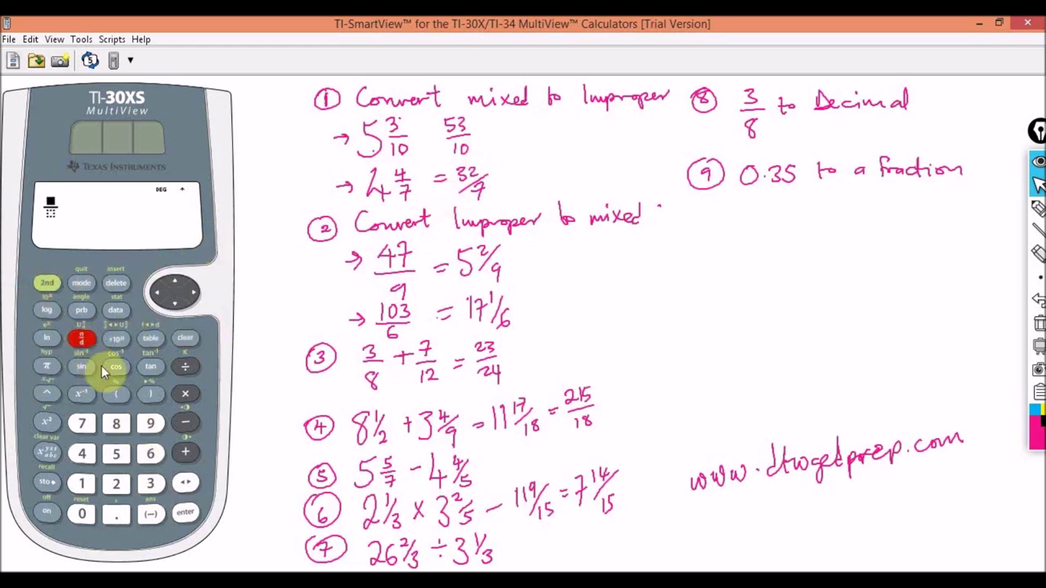
click(151, 485)
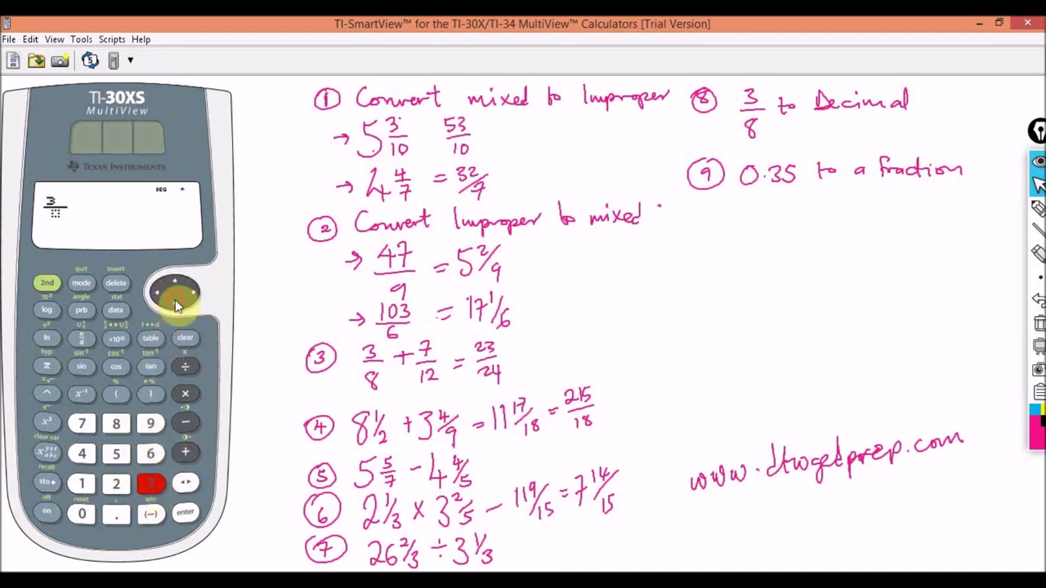
click(174, 301)
click(116, 424)
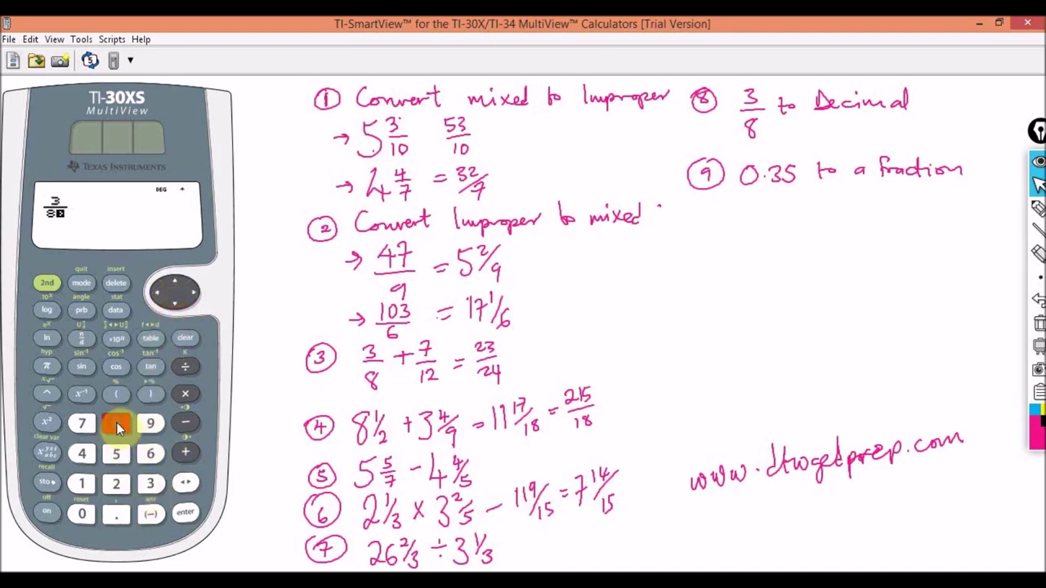
click(187, 515)
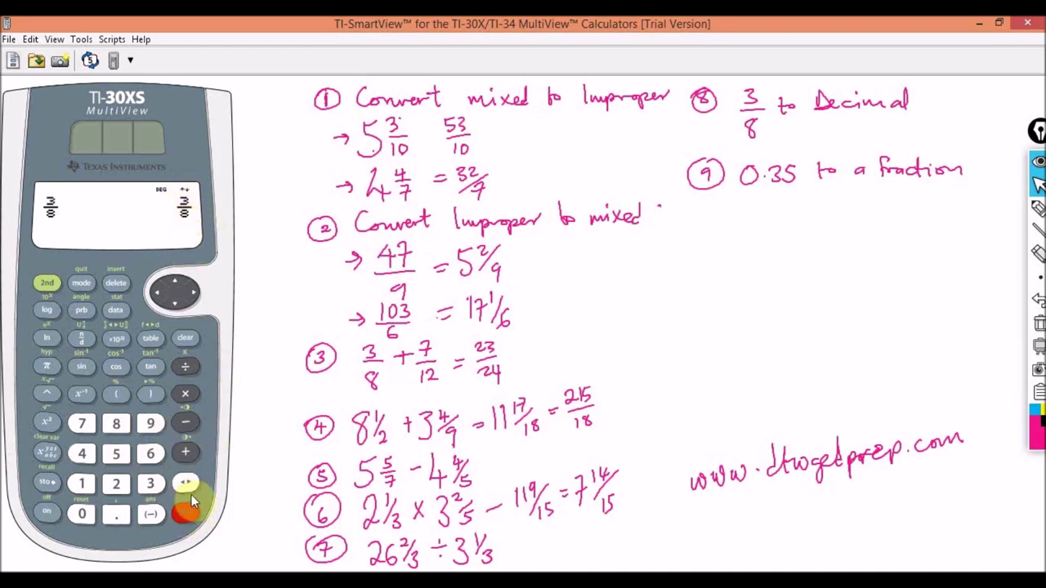
click(186, 485)
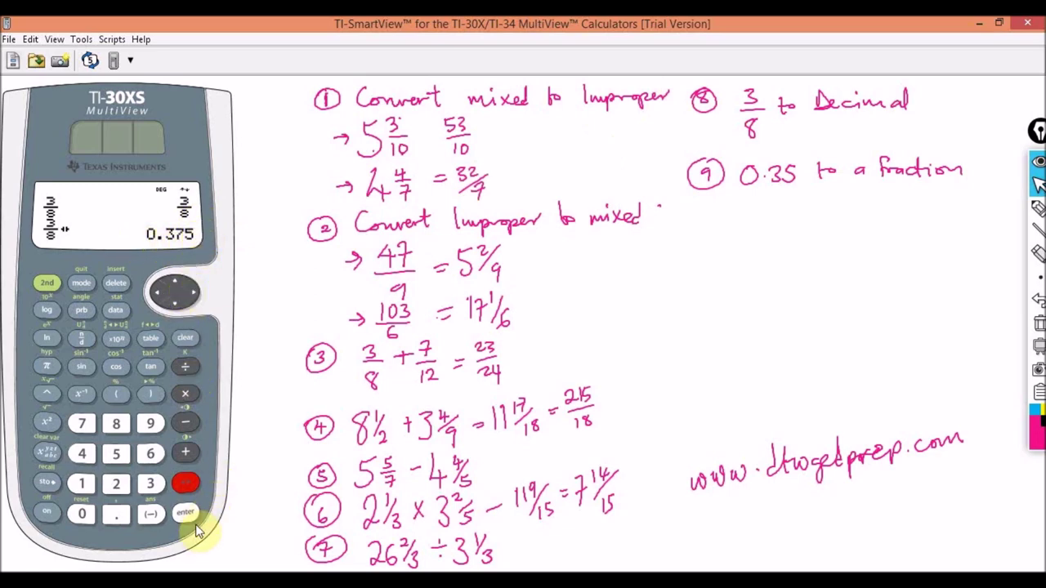
click(186, 340)
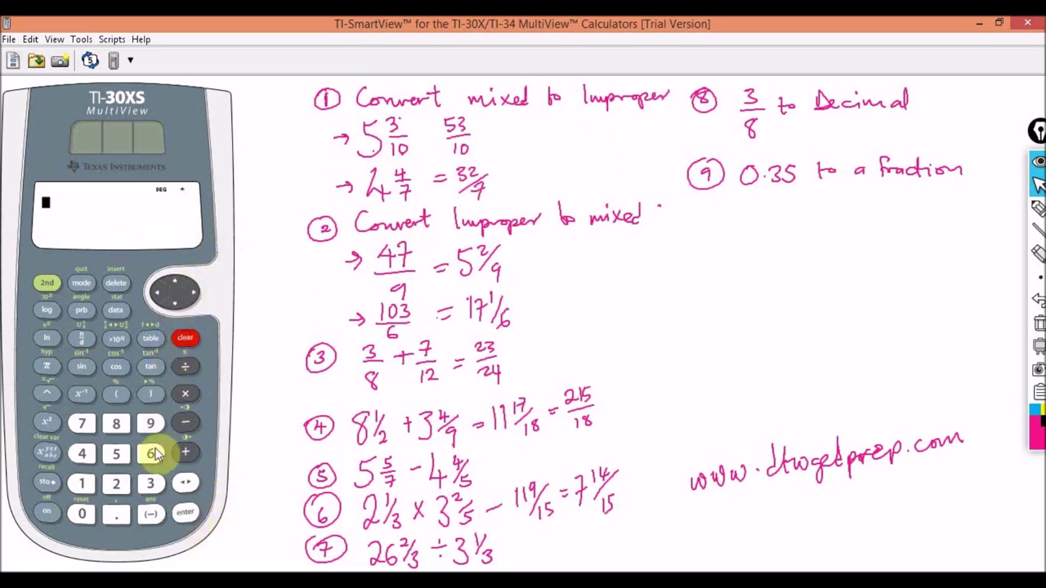
- Re-enter 3/8, convert it again to the decimal 0.375, and clear the display
click(82, 340)
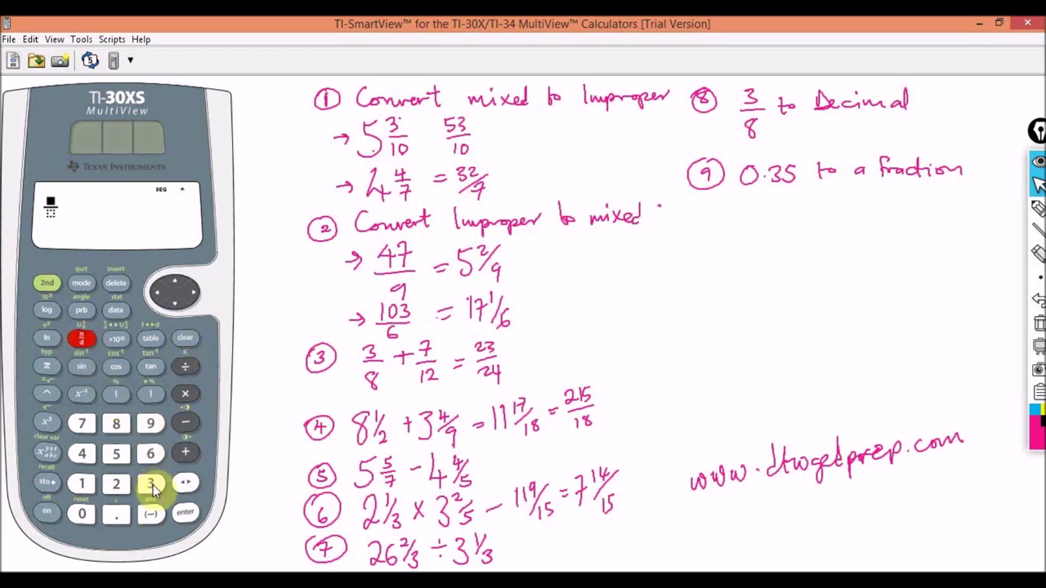
click(82, 338)
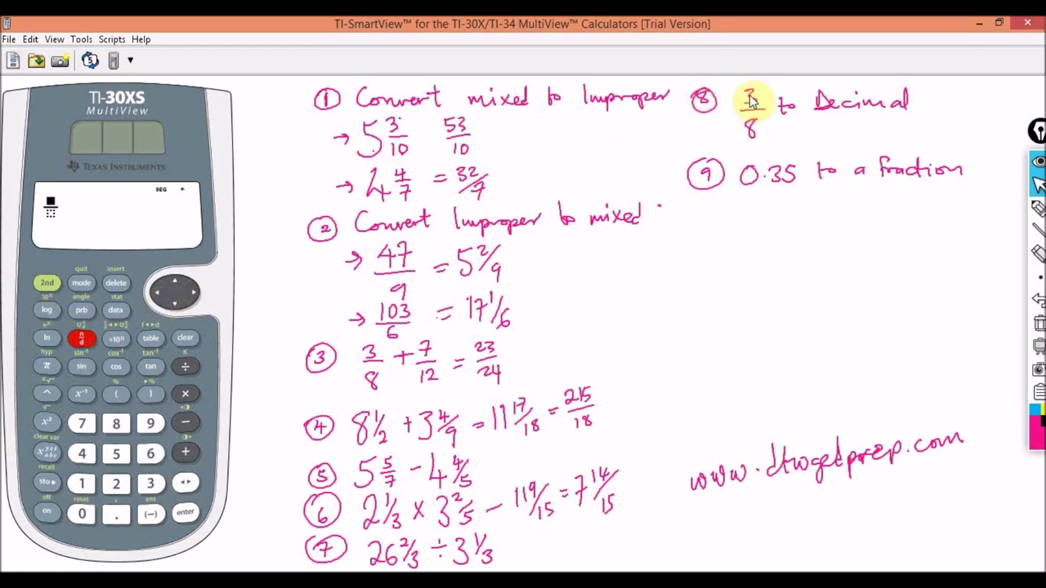
click(149, 483)
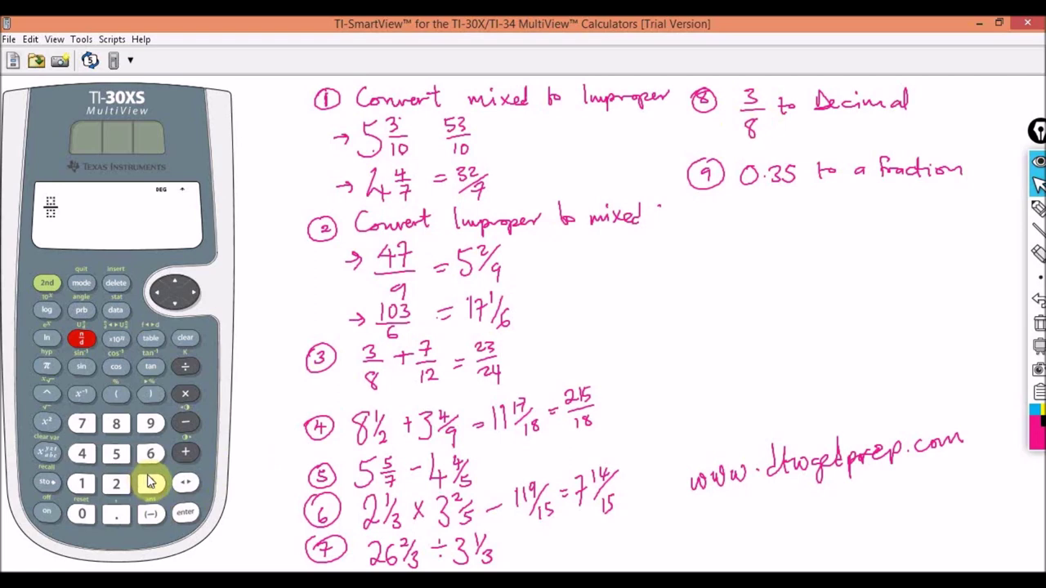
click(151, 483)
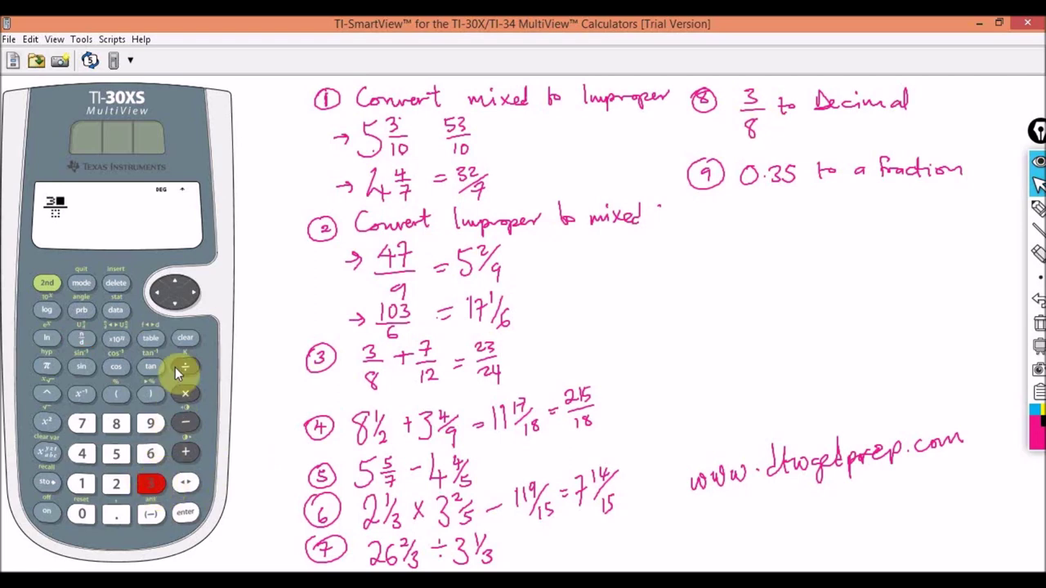
click(117, 423)
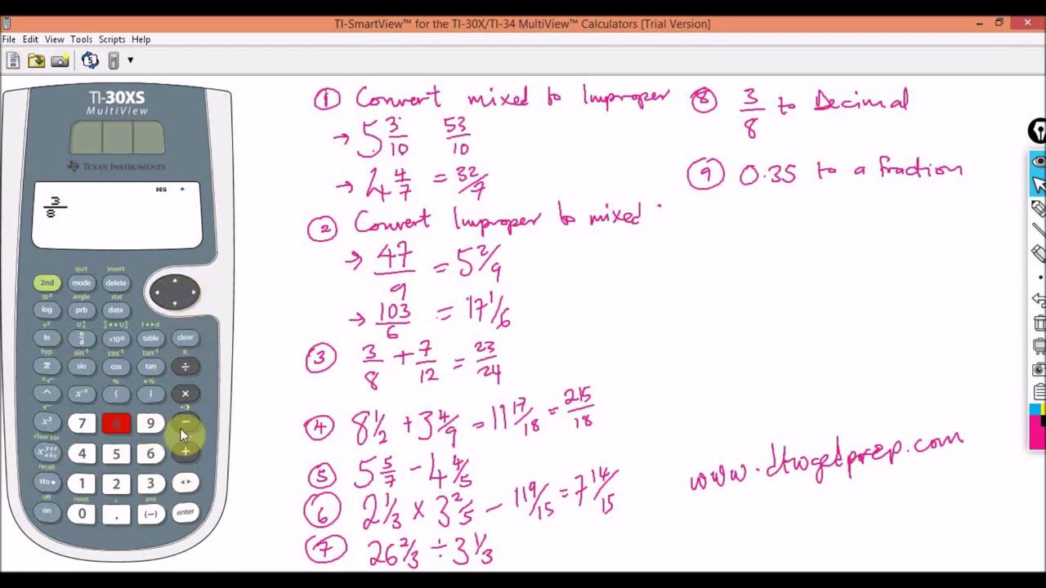
click(184, 514)
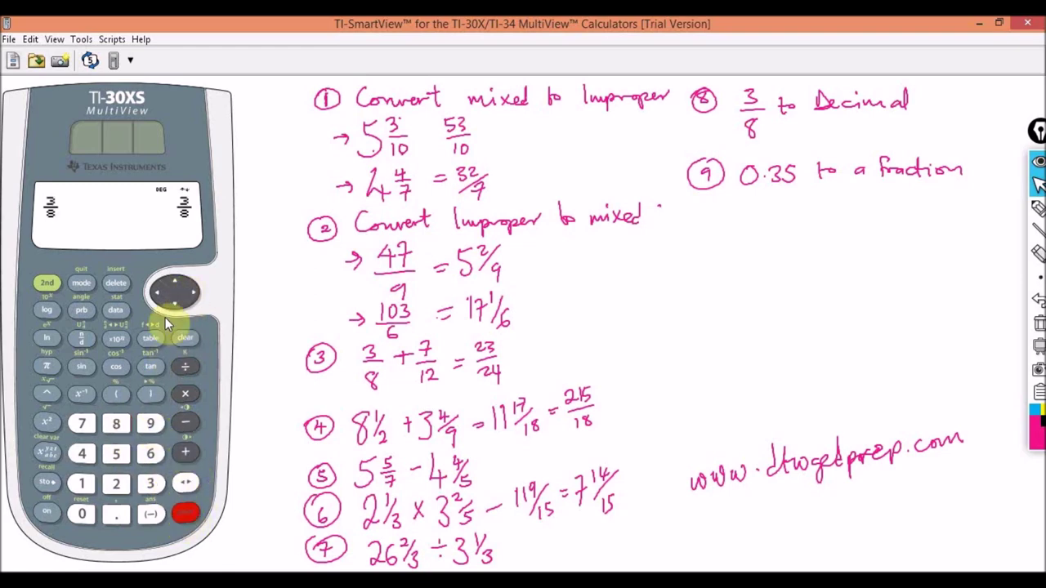
click(185, 487)
click(184, 483)
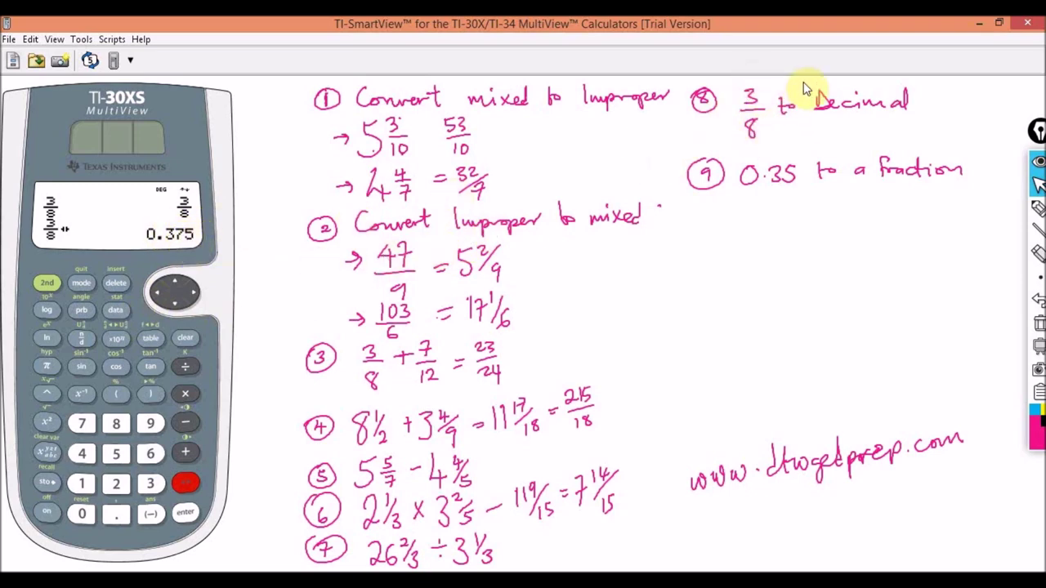
key(Escape)
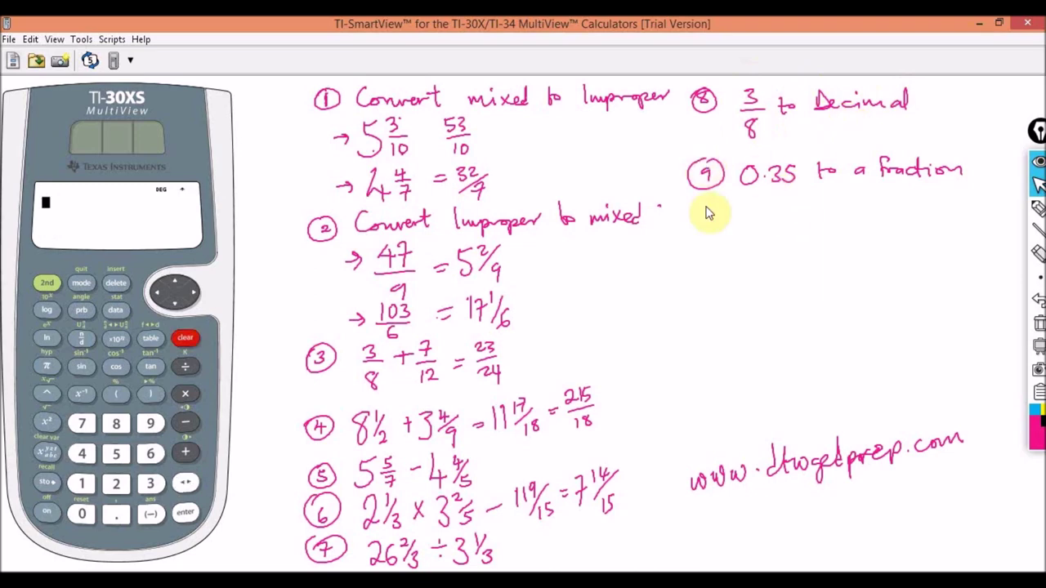
- Enter 0.35, evaluate it, and toggle it to the fraction 7/20
click(82, 515)
click(157, 484)
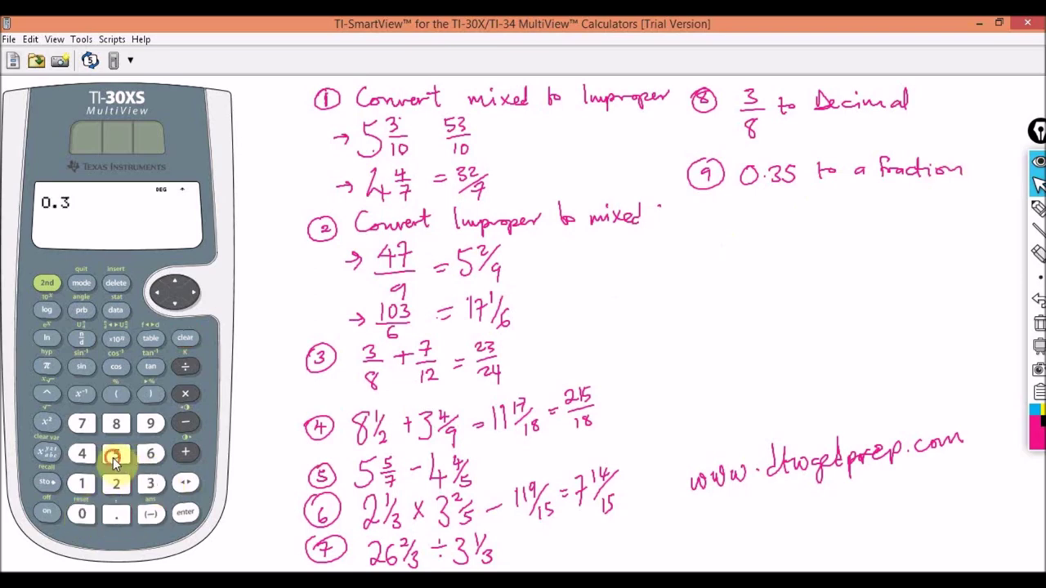
click(119, 453)
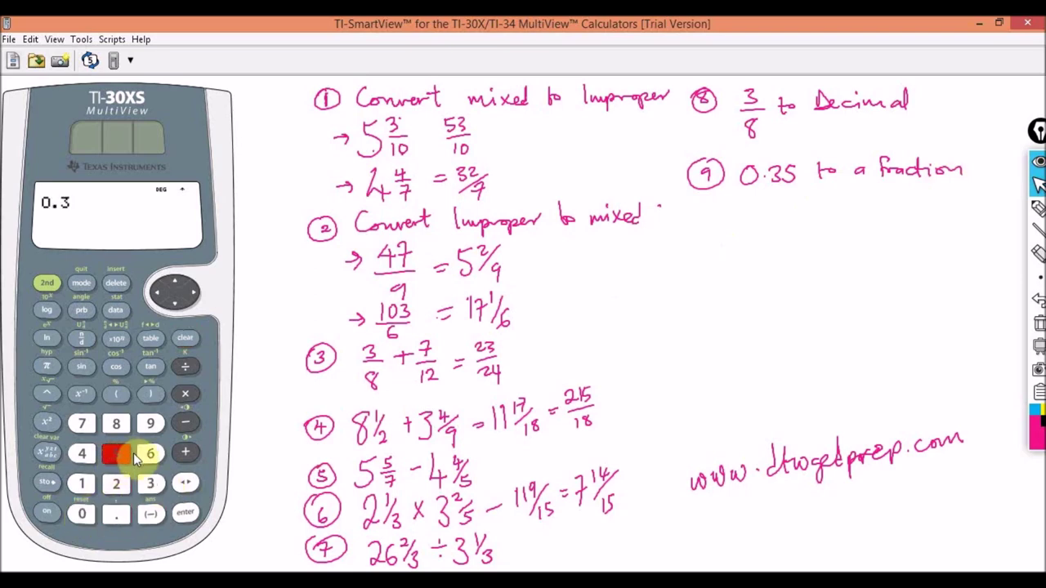
click(185, 514)
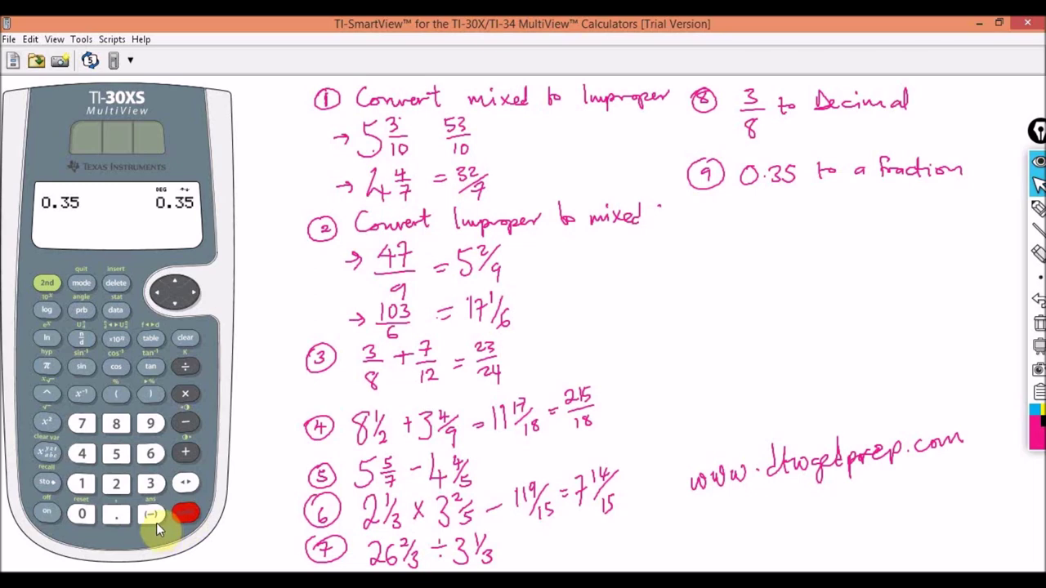
click(187, 487)
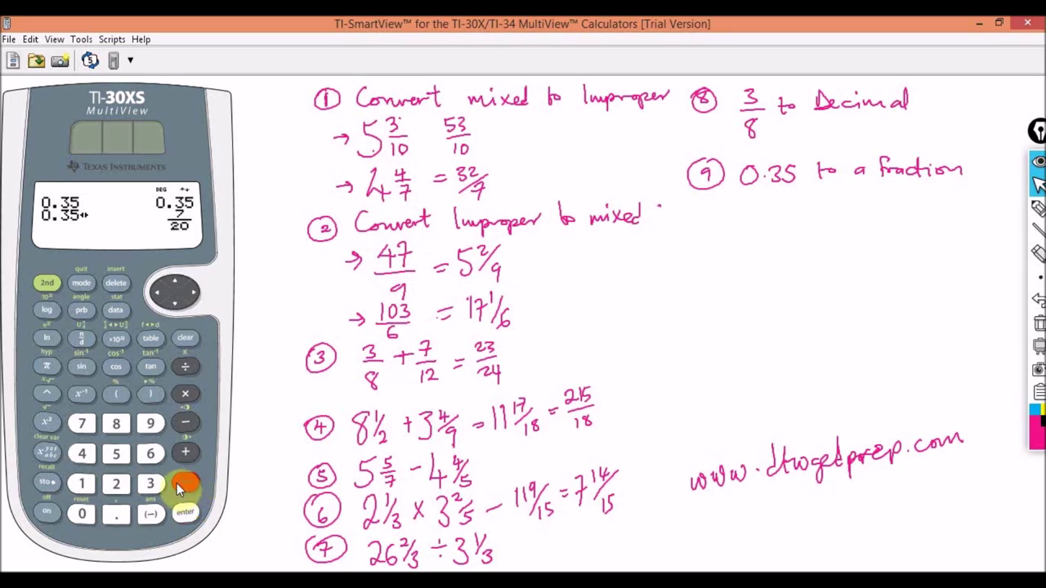